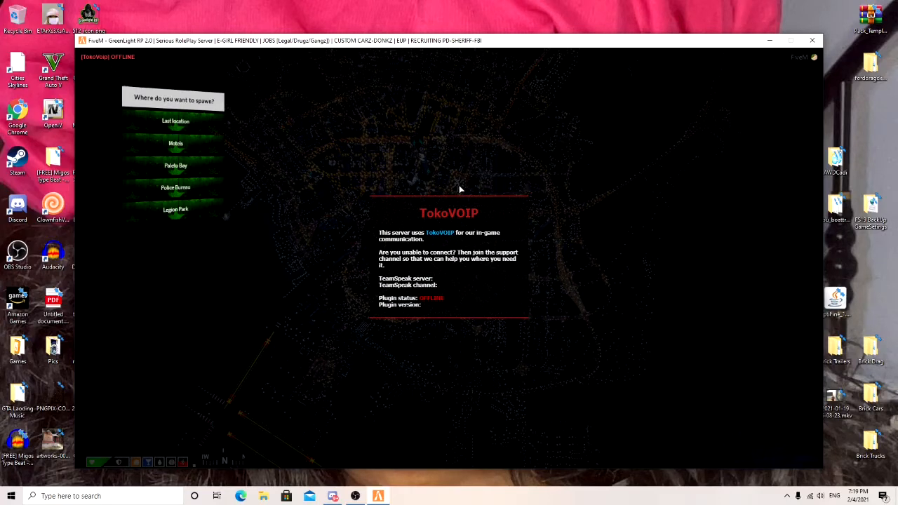
# - Bring up the FiveM in-game console (F8) ready for the quit command
pyautogui.press('F8')
pyautogui.write('q')
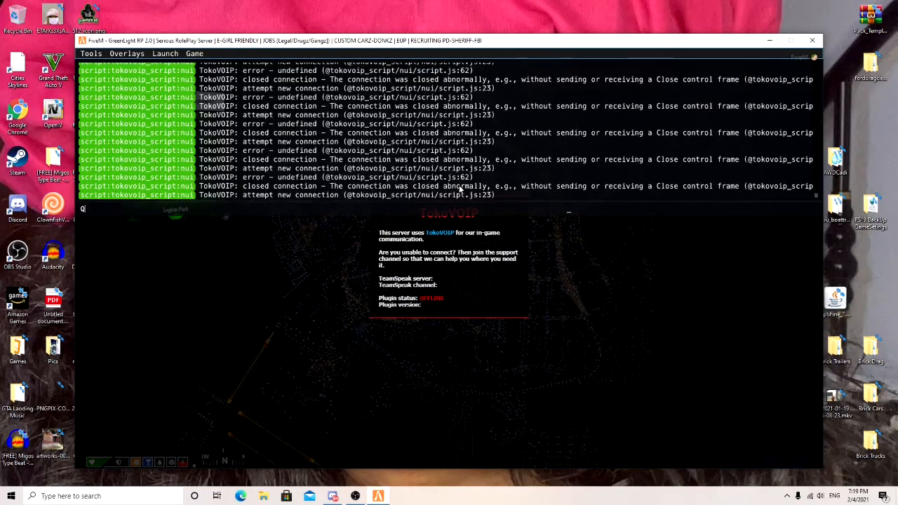
pyautogui.write('uit')
# - Run the quit command to close FiveM and restore the Chrome window
pyautogui.press('Return')
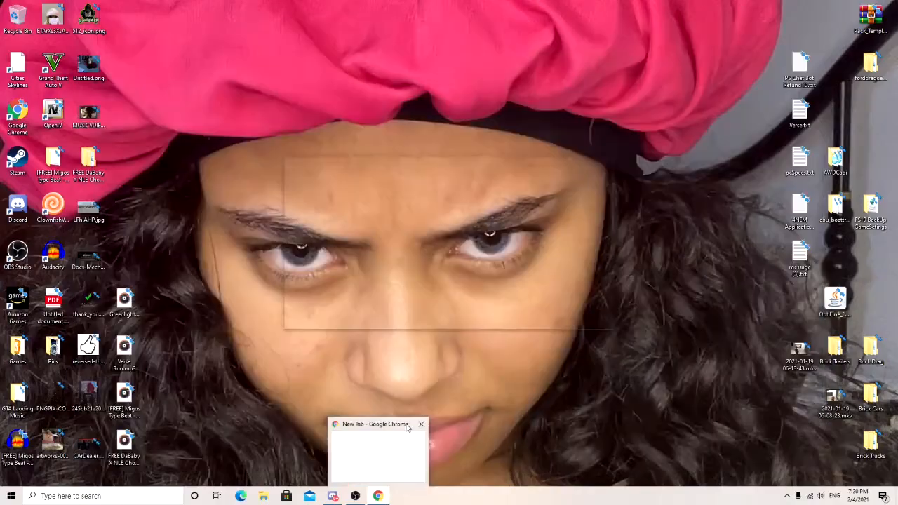
pyautogui.click(379, 449)
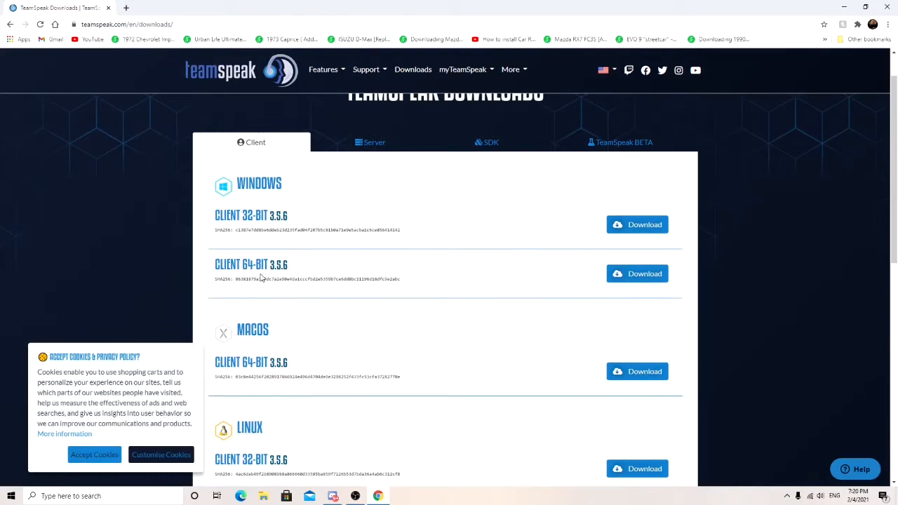
pyautogui.scroll(-1, 261, 278)
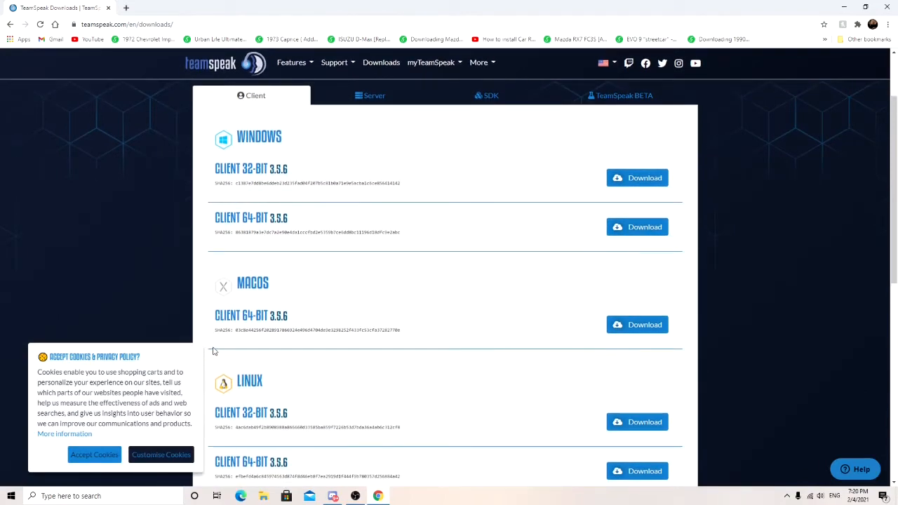
pyautogui.scroll(1, 251, 232)
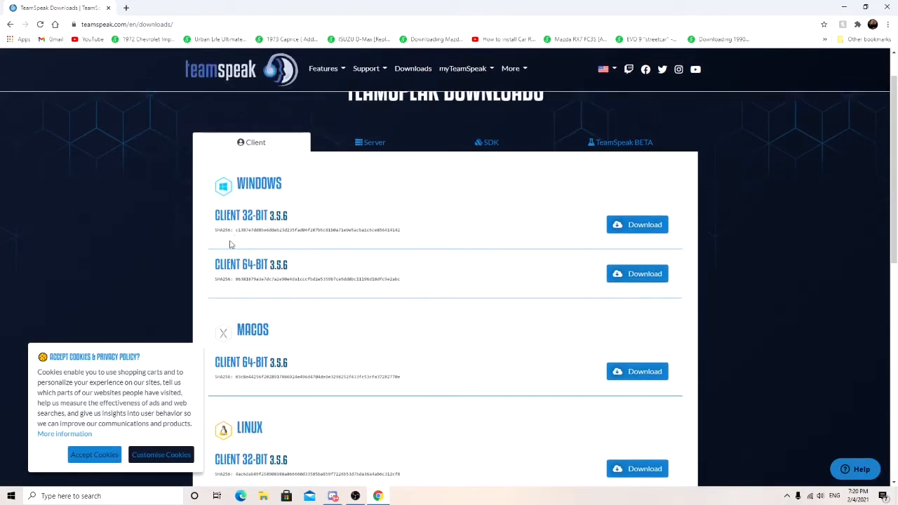
# - Download the CLIENT 64-BIT 3.5.6 Windows installer and keep the file despite the warning
pyautogui.moveTo(215, 264); pyautogui.dragTo(302, 264)
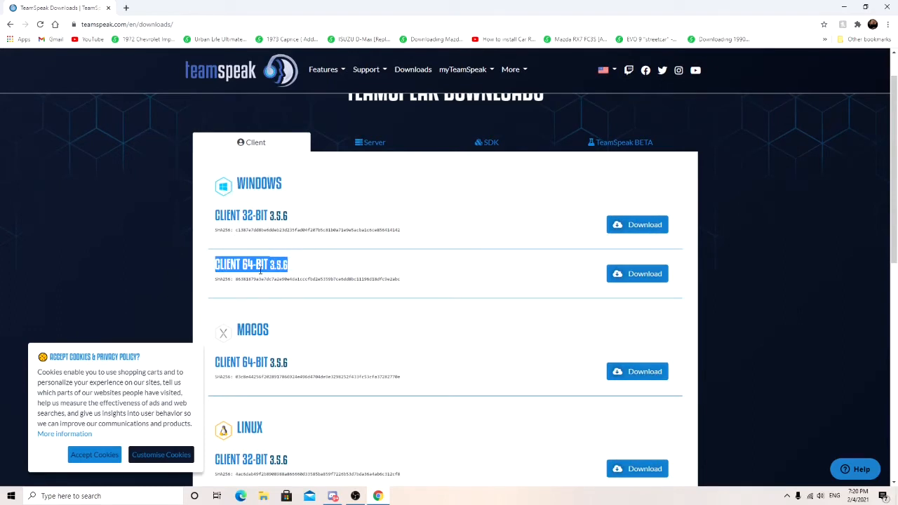
pyautogui.click(510, 257)
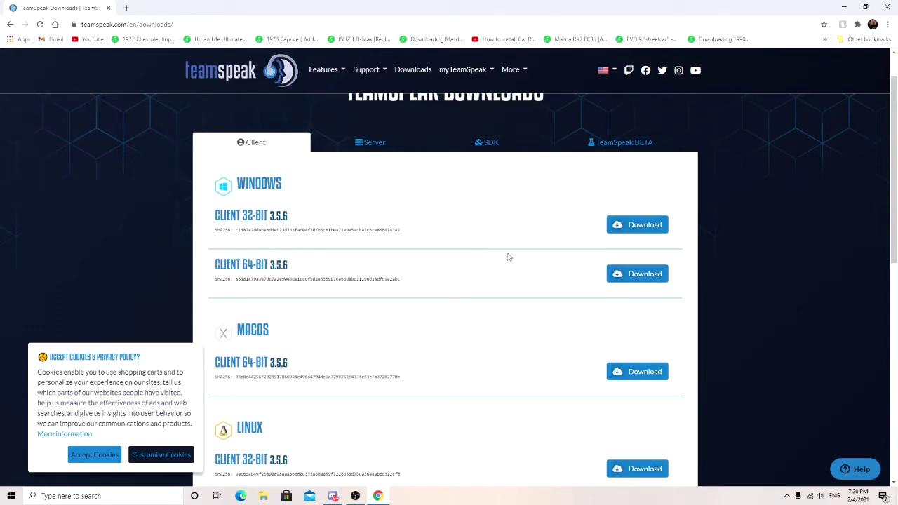
pyautogui.click(636, 274)
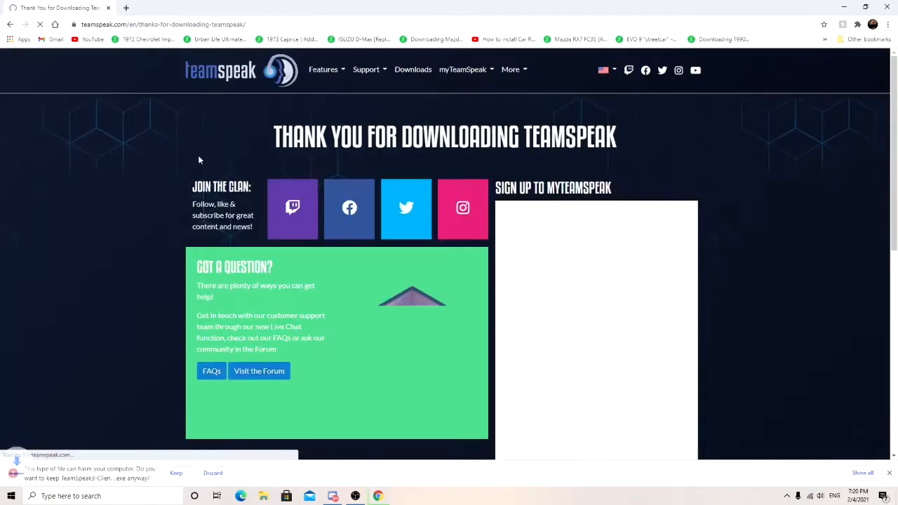
pyautogui.click(177, 473)
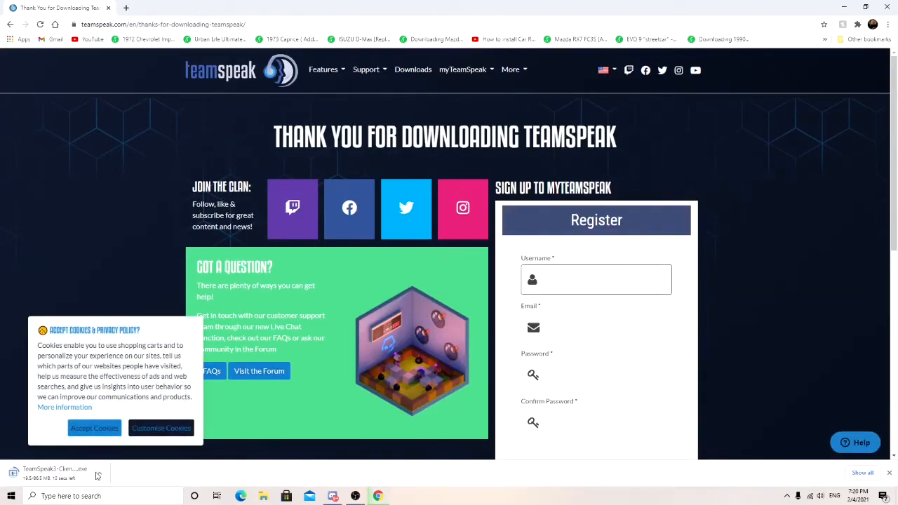
pyautogui.click(99, 473)
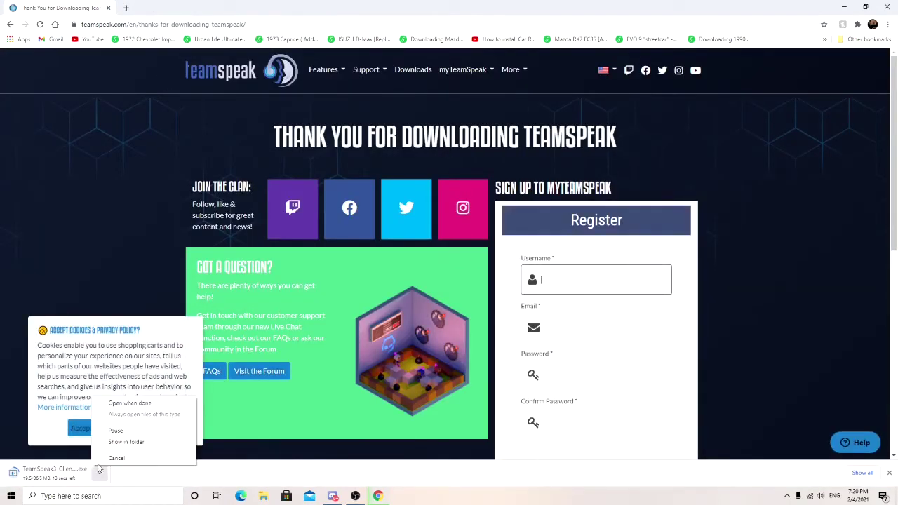
# - Have the installer open when the download finishes and continue past the setup welcome page
pyautogui.click(134, 405)
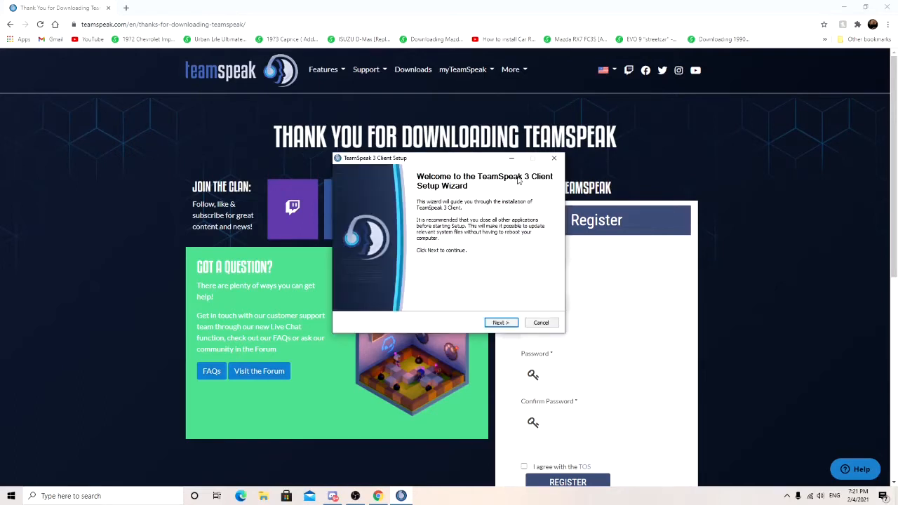
pyautogui.click(499, 323)
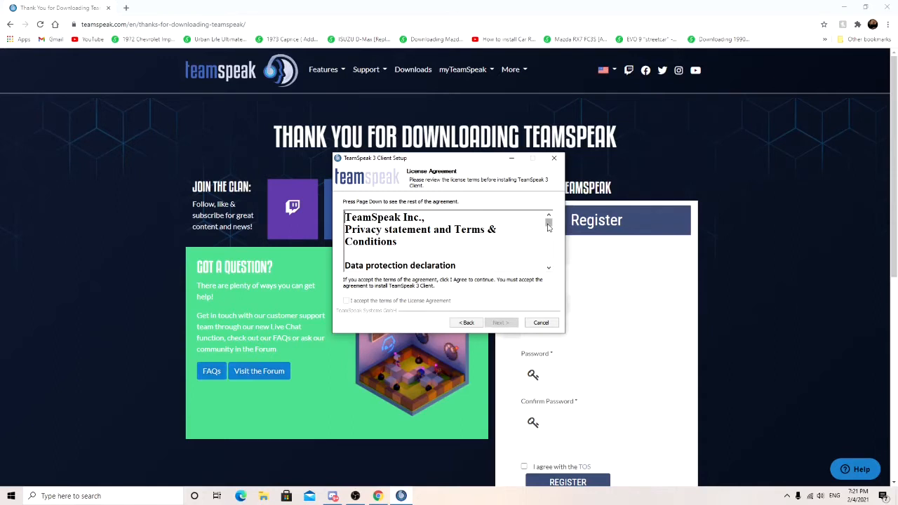
pyautogui.moveTo(549, 223); pyautogui.dragTo(550, 261)
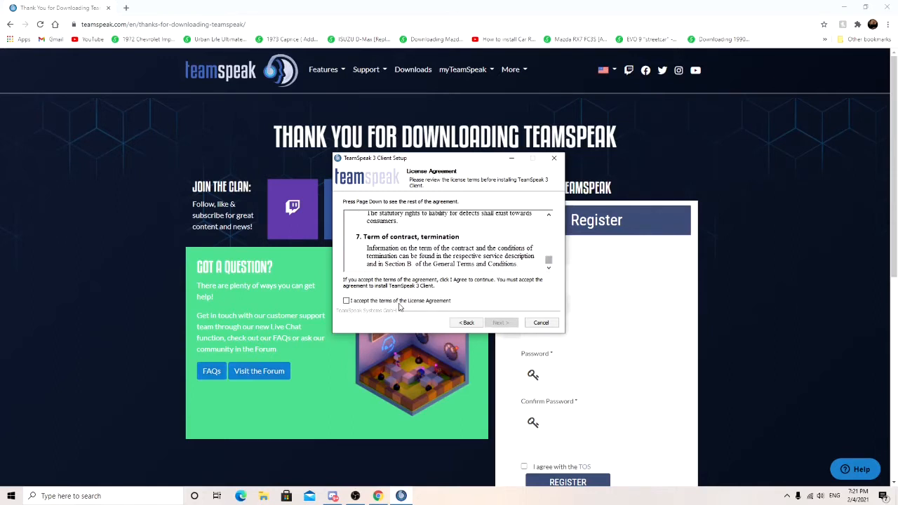
# - Accept the license terms and keep 'Install for anyone' to reach the install location step
pyautogui.click(346, 301)
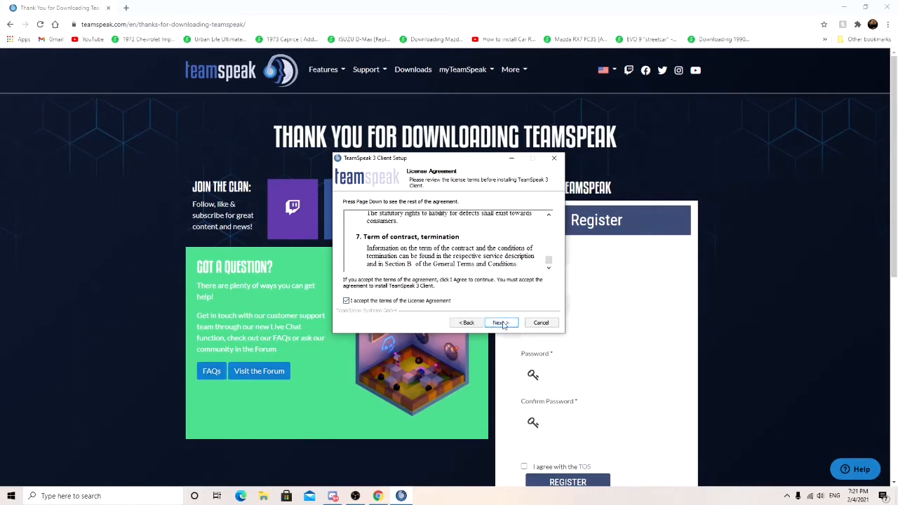
pyautogui.click(500, 323)
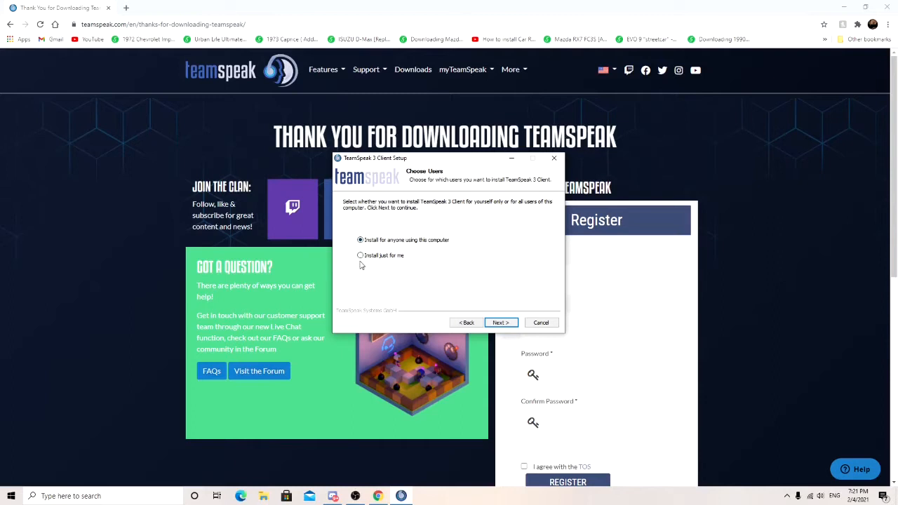
pyautogui.click(501, 323)
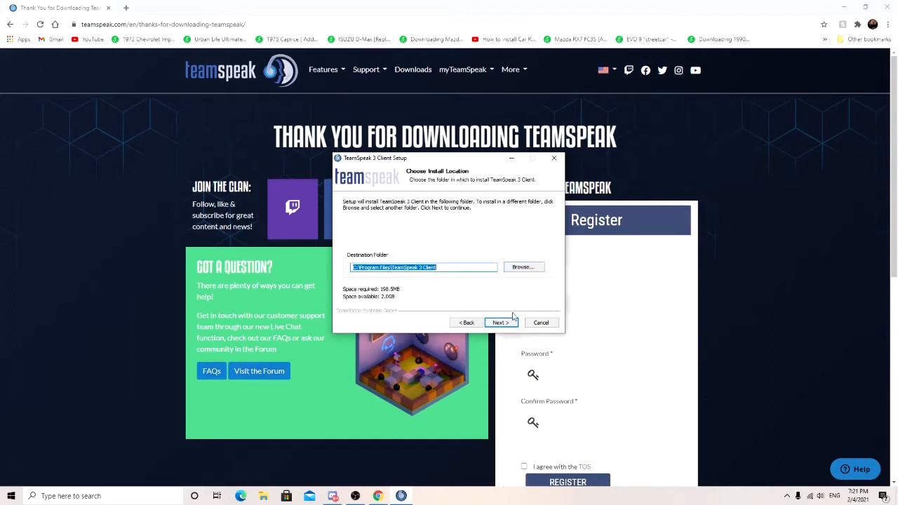
# - Browse to New Volume (D:) > Program Files (x86) as the install folder and continue
pyautogui.click(524, 267)
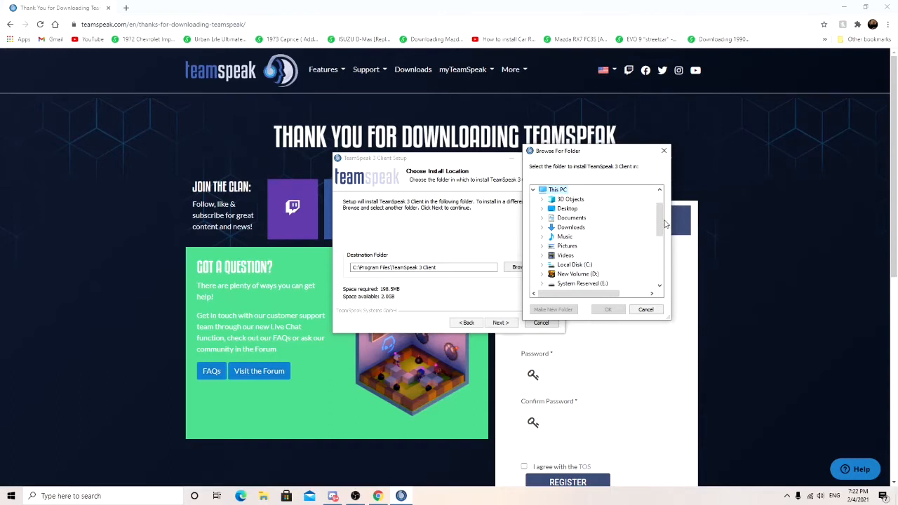
pyautogui.moveTo(661, 214); pyautogui.dragTo(661, 242)
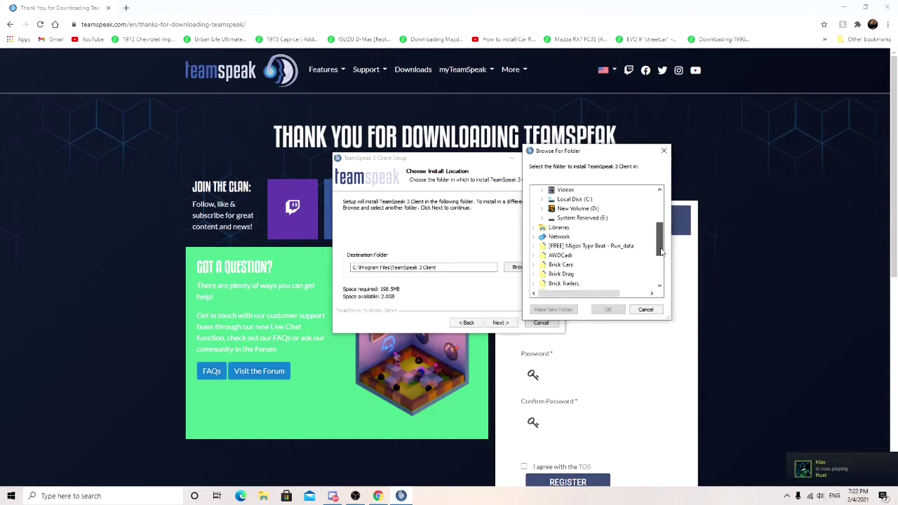
pyautogui.doubleClick(578, 209)
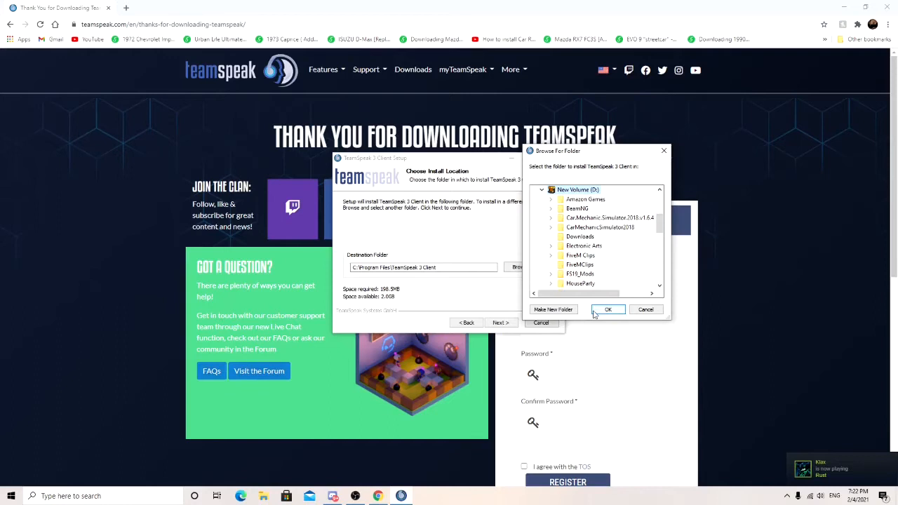
pyautogui.scroll(-3, 596, 263)
pyautogui.scroll(-3, 597, 263)
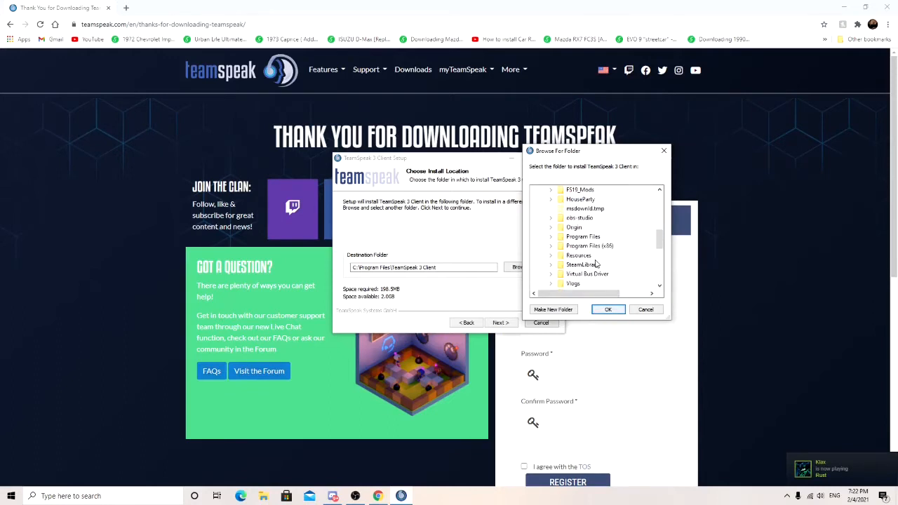
pyautogui.scroll(-1, 597, 264)
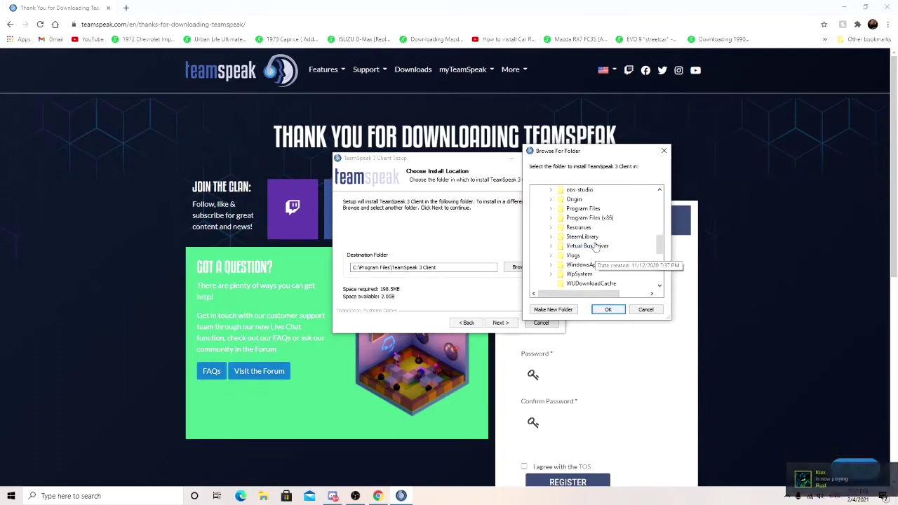
pyautogui.doubleClick(583, 209)
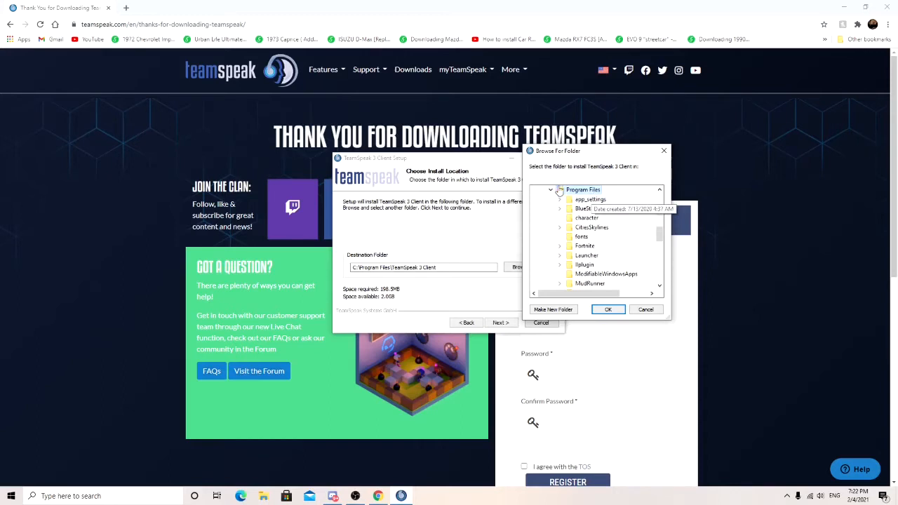
pyautogui.click(550, 191)
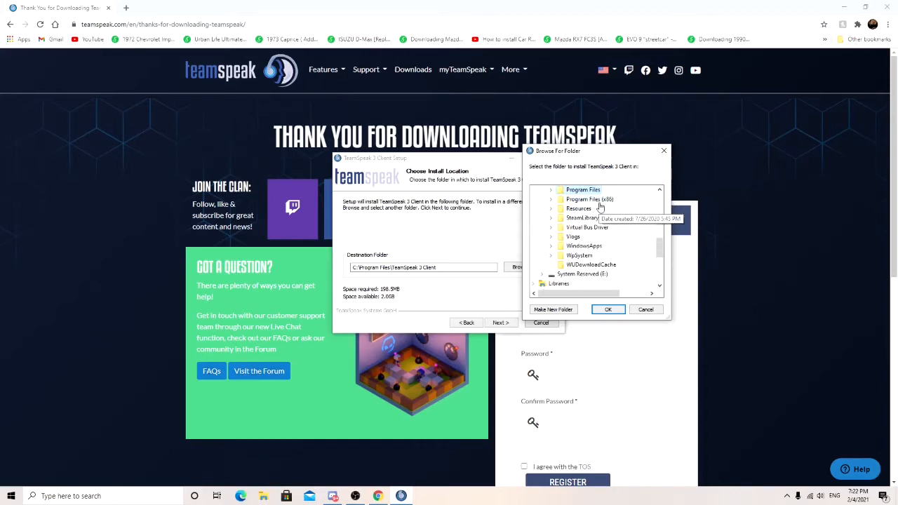
pyautogui.doubleClick(590, 199)
pyautogui.click(609, 310)
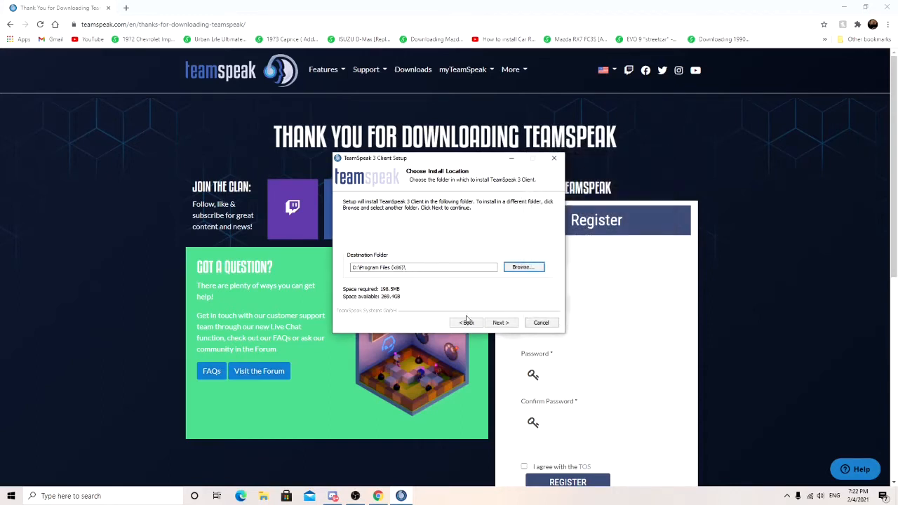
pyautogui.click(502, 323)
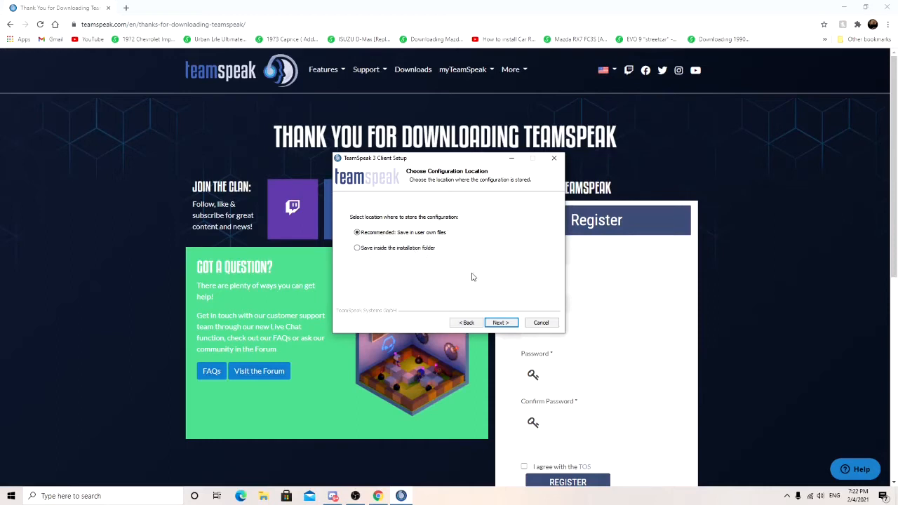
# - Keep configuration in user files, install without the overlay, and finish with 'Run TeamSpeak 3 Client' on
pyautogui.click(501, 322)
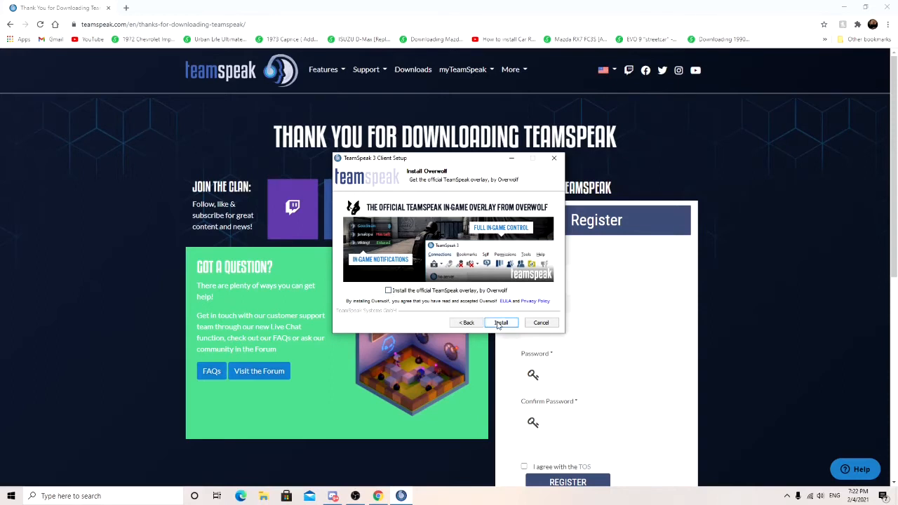
pyautogui.click(501, 323)
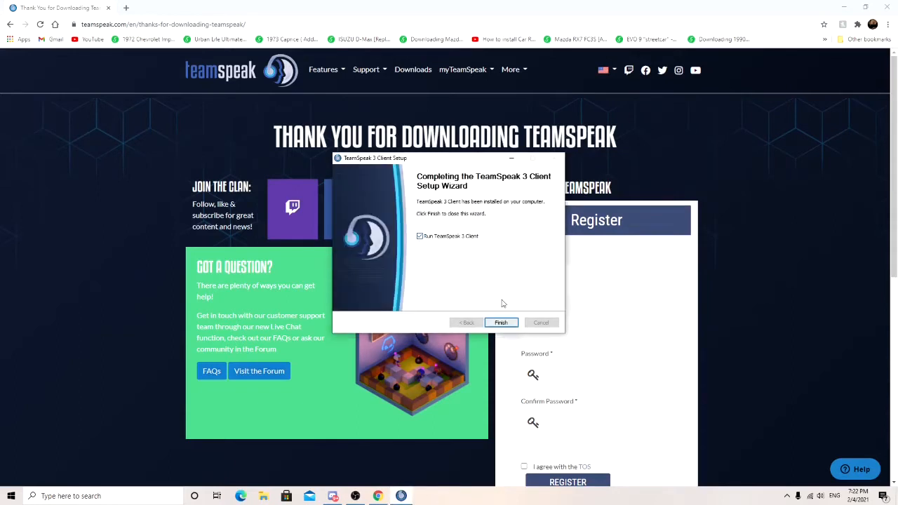
pyautogui.click(501, 323)
# - Close the setup wizard, accept the TeamSpeak license and dismiss the next-generation intro
pyautogui.click(500, 323)
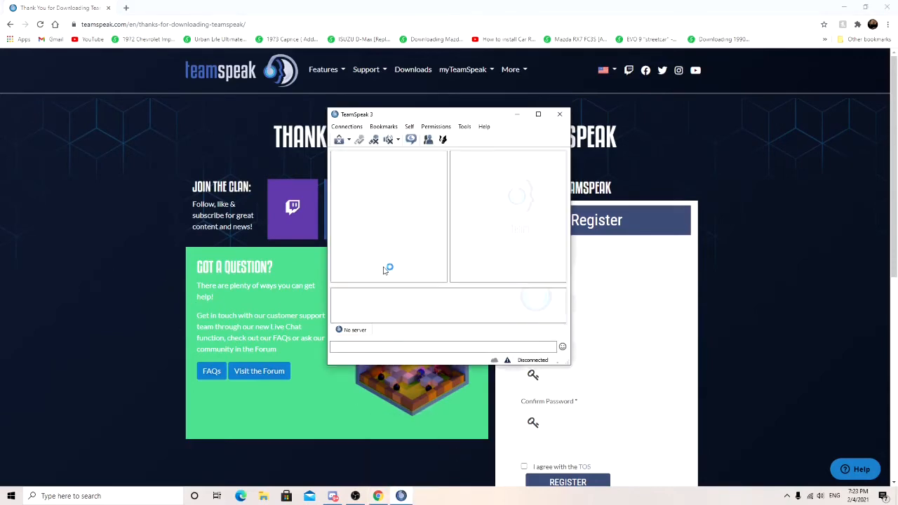
pyautogui.scroll(-5, 415, 230)
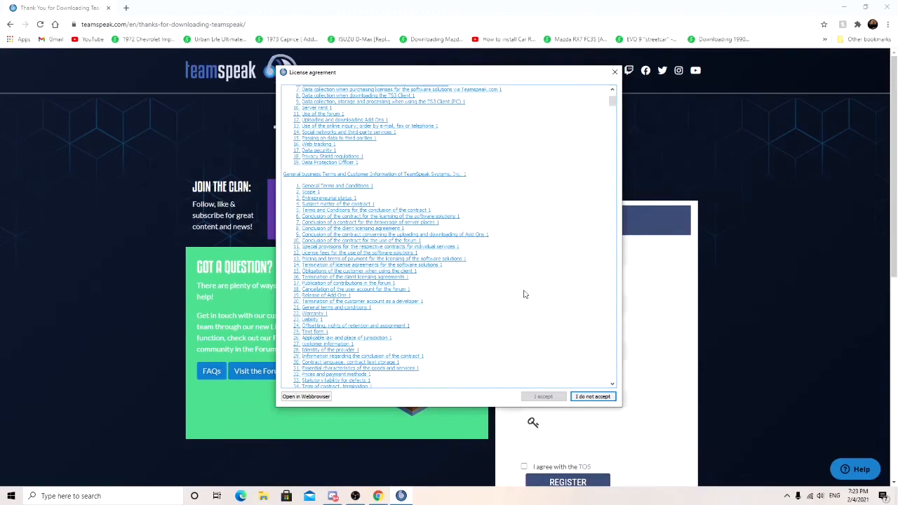
pyautogui.scroll(-5, 457, 245)
pyautogui.scroll(-5, 526, 210)
pyautogui.scroll(-5, 597, 175)
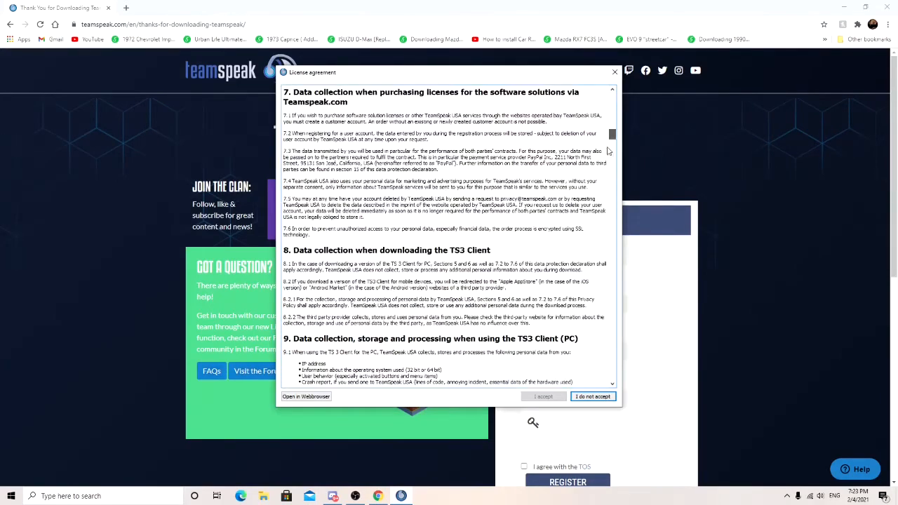
pyautogui.moveTo(612, 127); pyautogui.dragTo(613, 379)
pyautogui.click(544, 397)
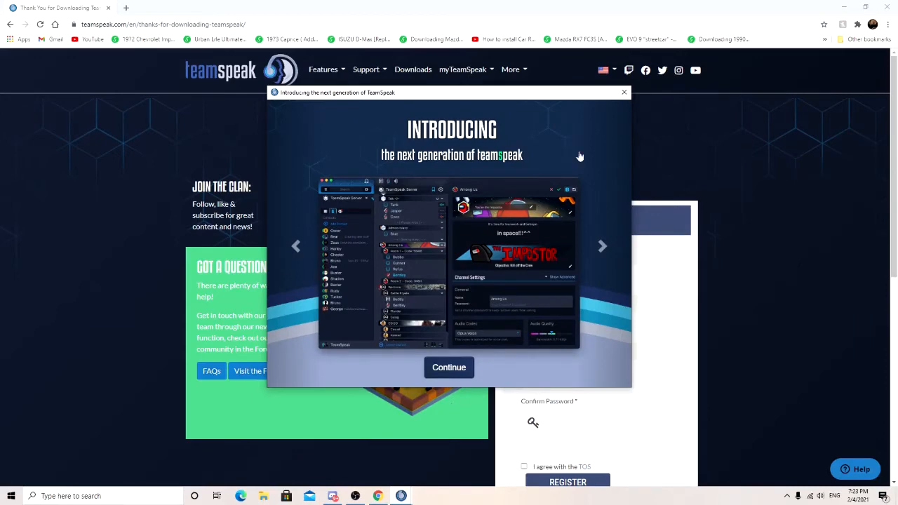
pyautogui.click(624, 91)
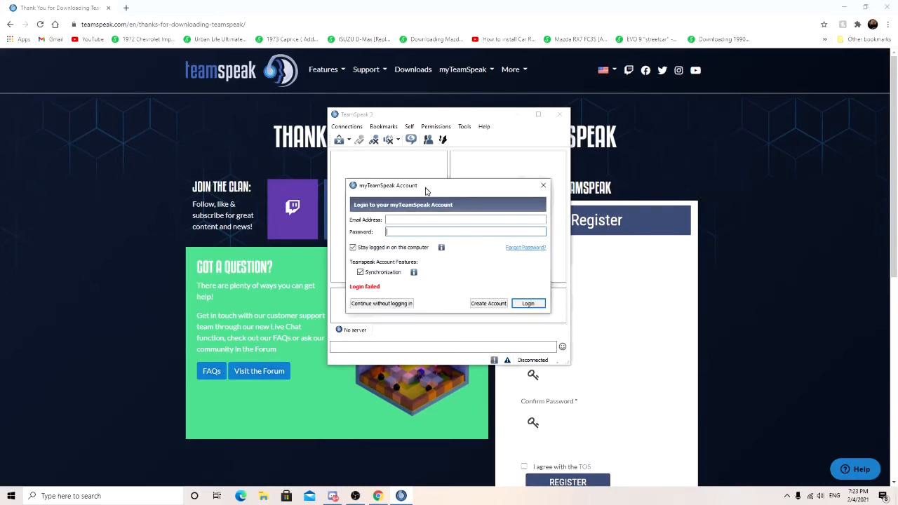
# - Continue without a myTeamSpeak login and confirm the chosen nickname
pyautogui.moveTo(427, 181); pyautogui.dragTo(437, 175)
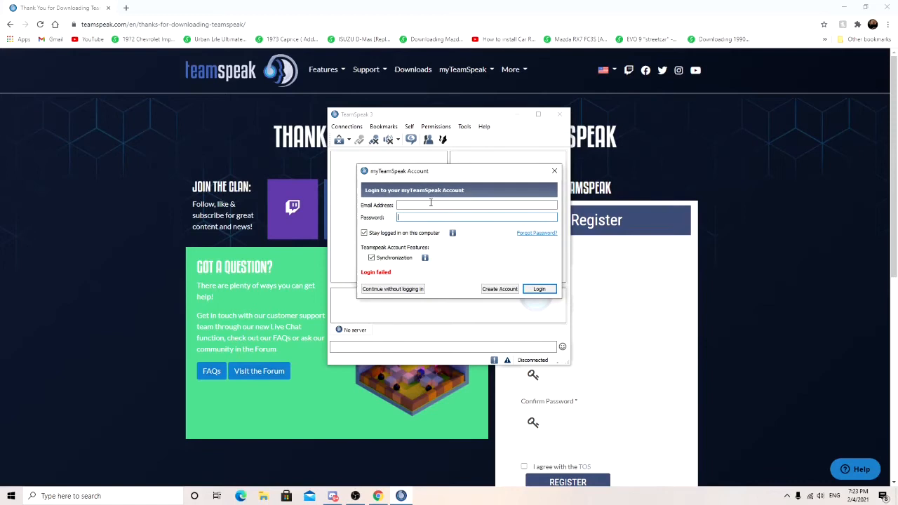
pyautogui.click(375, 290)
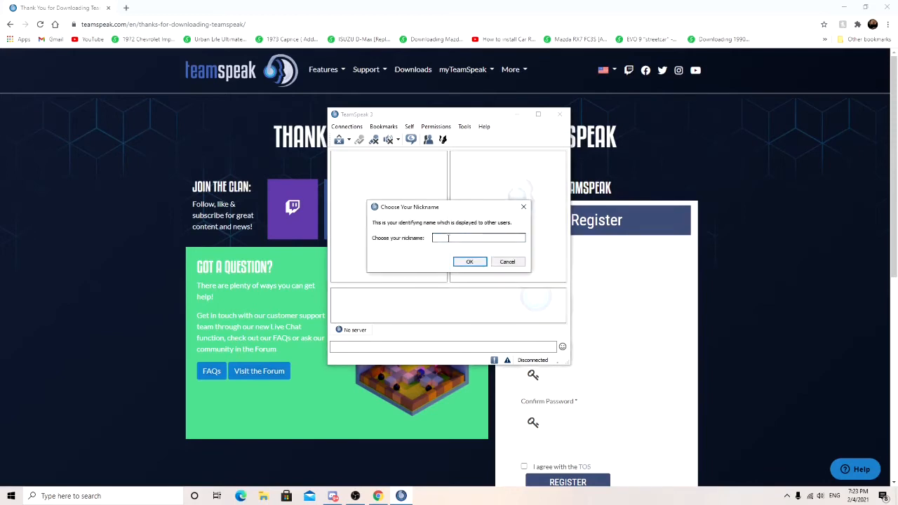
pyautogui.write('Brid')
pyautogui.click(469, 262)
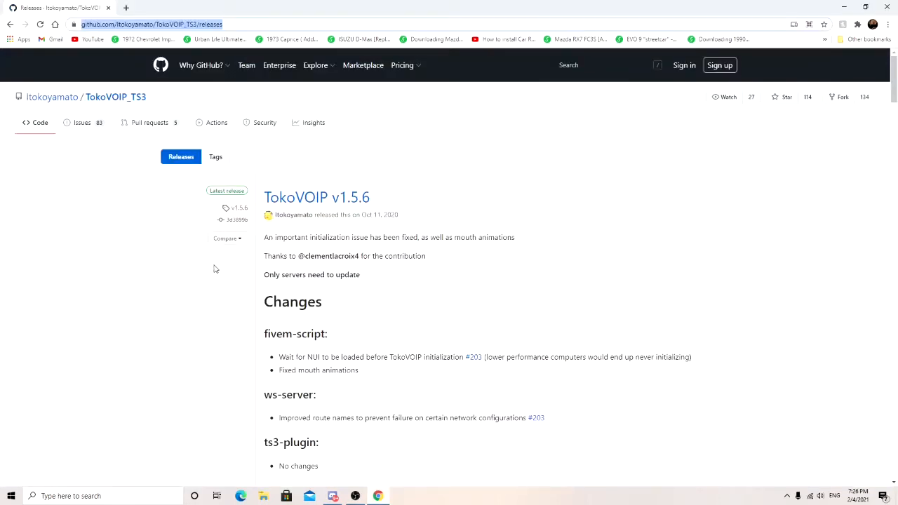
pyautogui.scroll(-2, 216, 271)
pyautogui.scroll(-2, 216, 271)
pyautogui.scroll(-2, 216, 270)
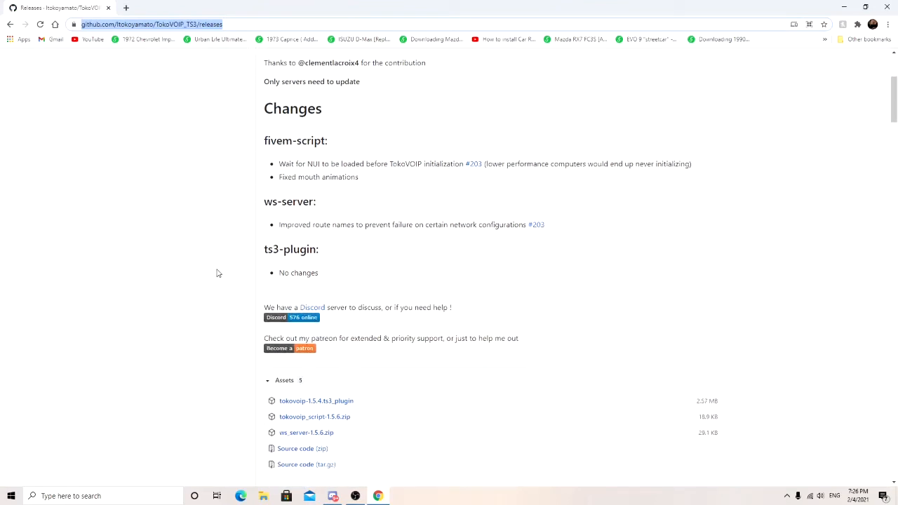
pyautogui.scroll(-2, 218, 278)
pyautogui.scroll(-1, 218, 278)
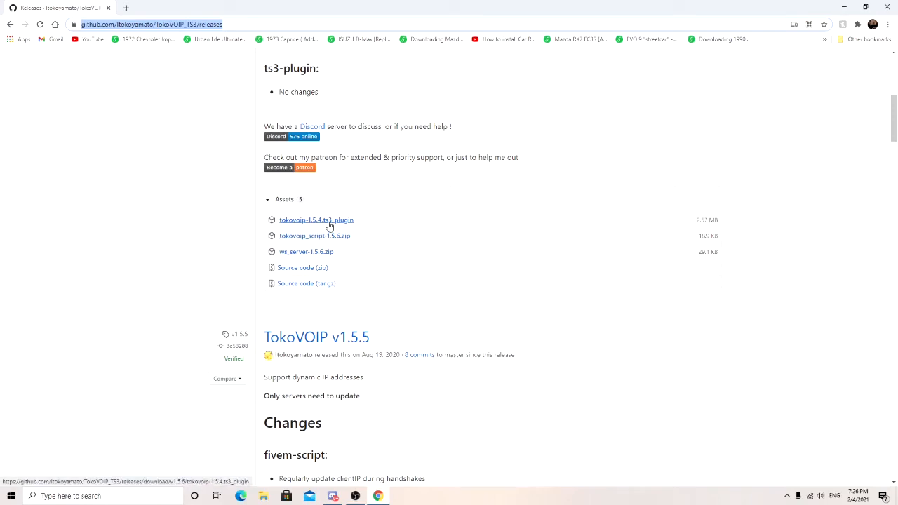
# - Download tokovoip-1.5.4.ts3_plugin from the GitHub Assets and open the finished file
pyautogui.click(329, 223)
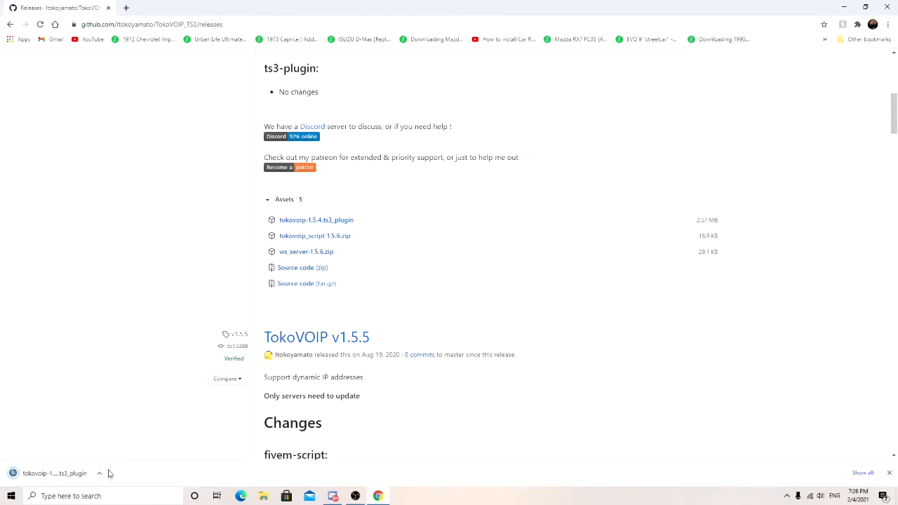
pyautogui.click(56, 473)
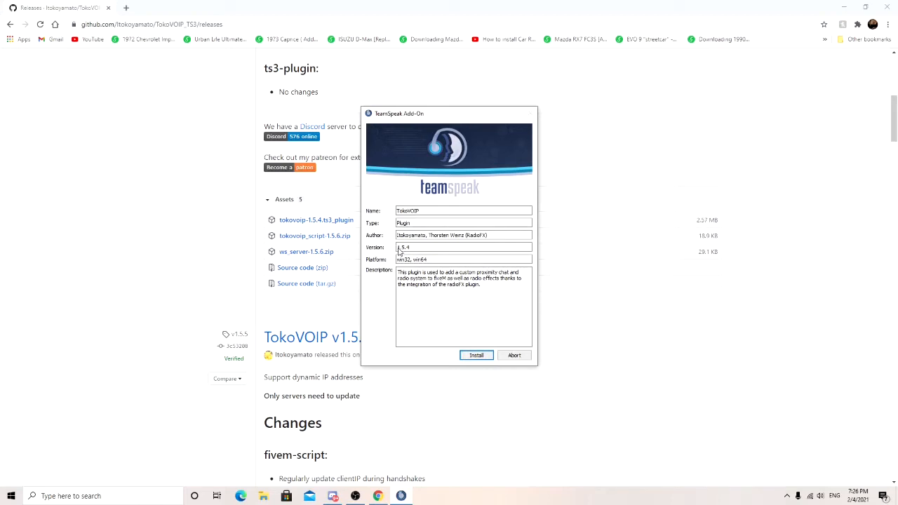
# - Install the TokoVOIP 1.5.4 add-on, confirm trust on the warning, and activate it
pyautogui.click(476, 356)
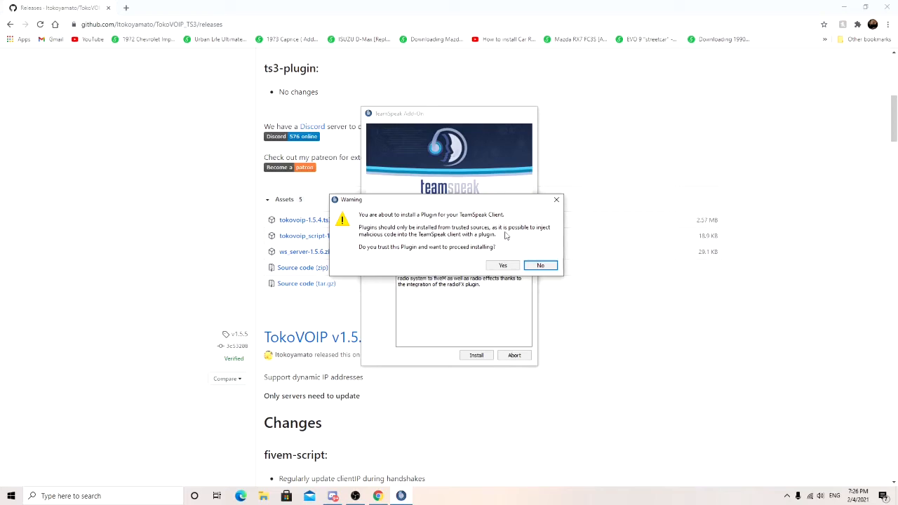
pyautogui.click(503, 266)
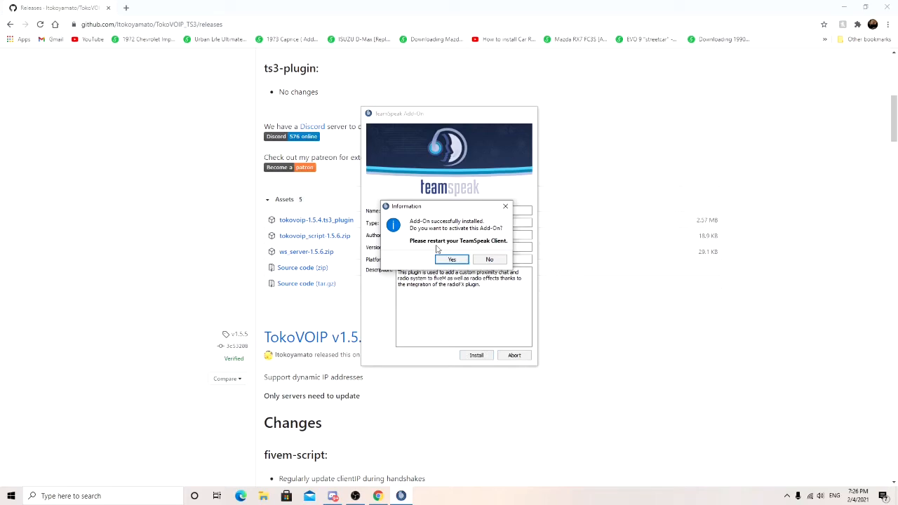
pyautogui.click(452, 260)
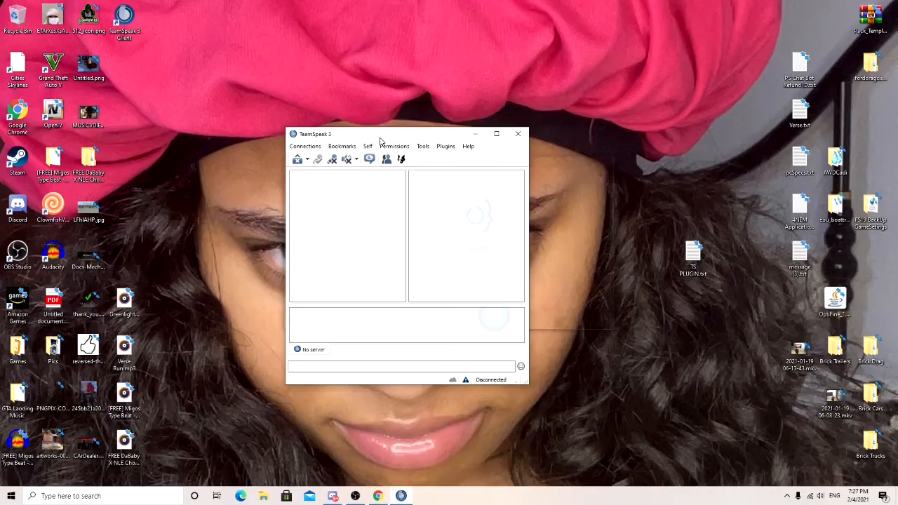
# - Bring up Connections > Connect with the server address cleared, then switch to Discord for the IP
pyautogui.moveTo(382, 135); pyautogui.dragTo(380, 142)
pyautogui.click(303, 154)
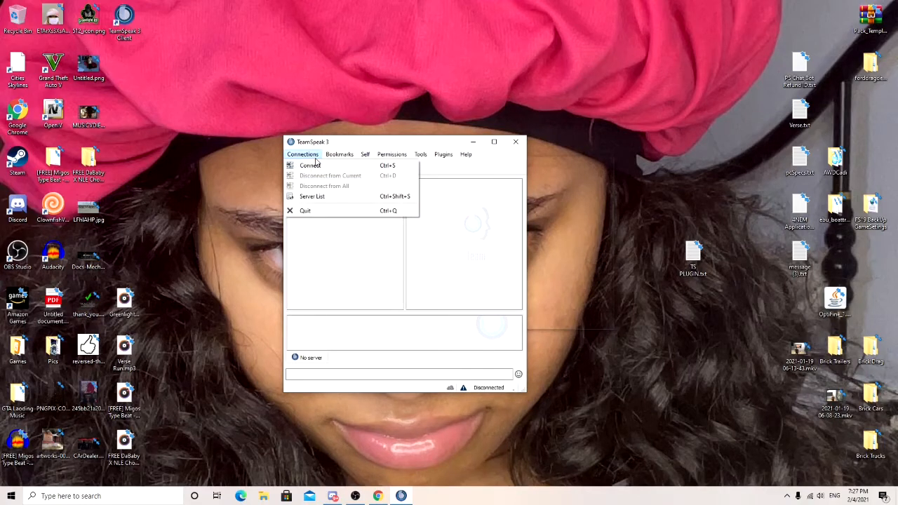
pyautogui.click(318, 167)
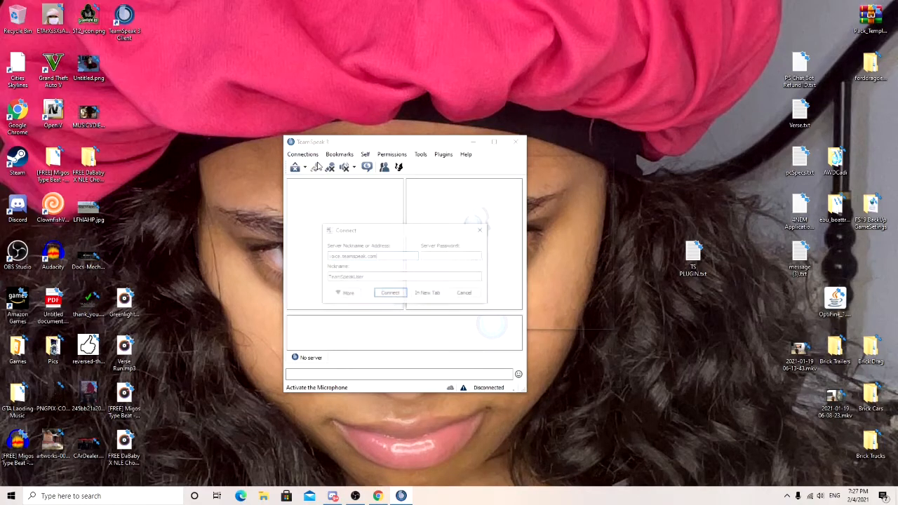
pyautogui.write('Brick')
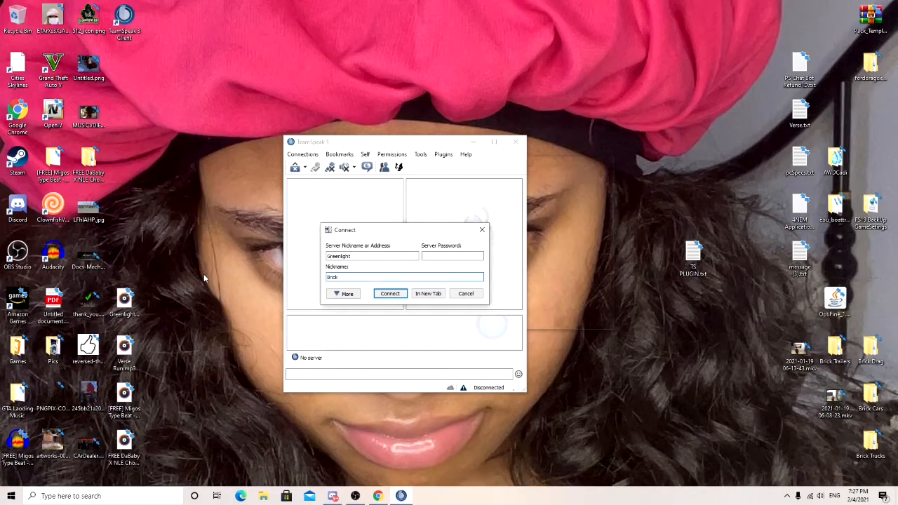
pyautogui.hotkey('shift', 'Tab')
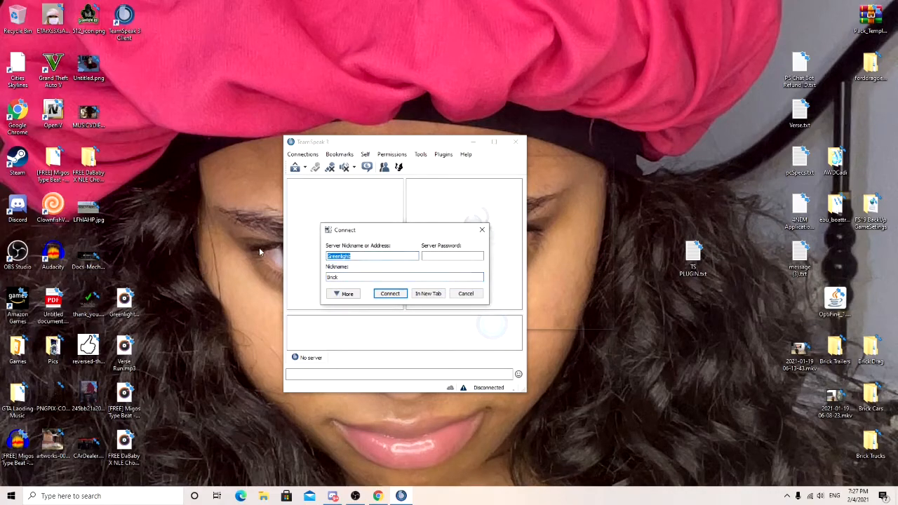
pyautogui.press('BackSpace')
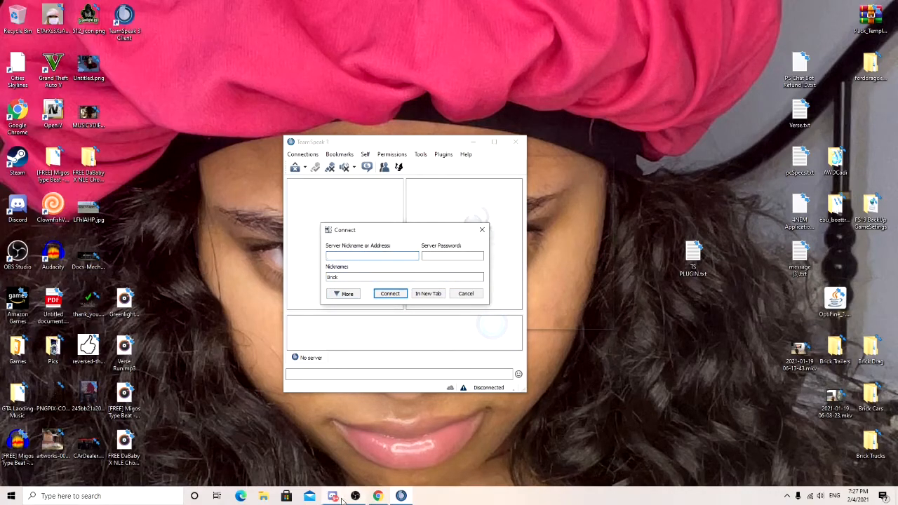
pyautogui.click(333, 496)
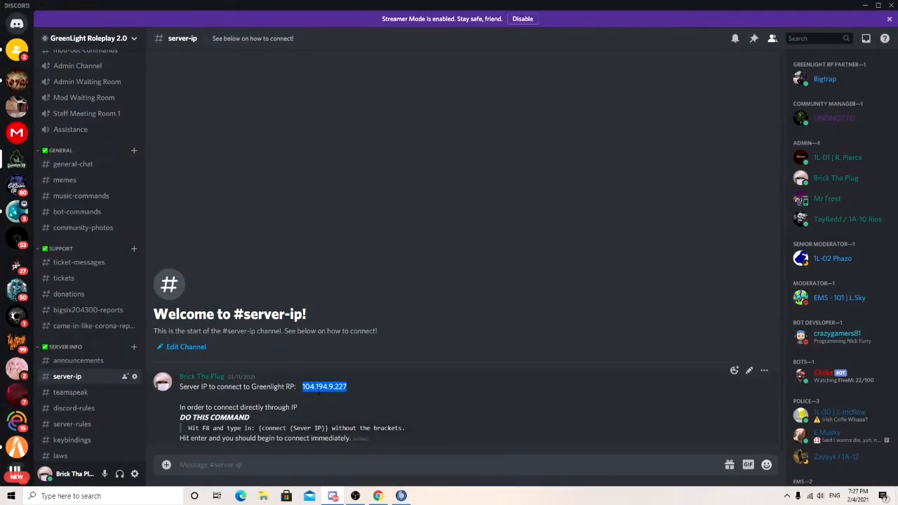
# - Copy the server IP address from the Discord server-ip channel
pyautogui.rightClick(318, 387)
pyautogui.click(350, 323)
pyautogui.scroll(-2, 88, 390)
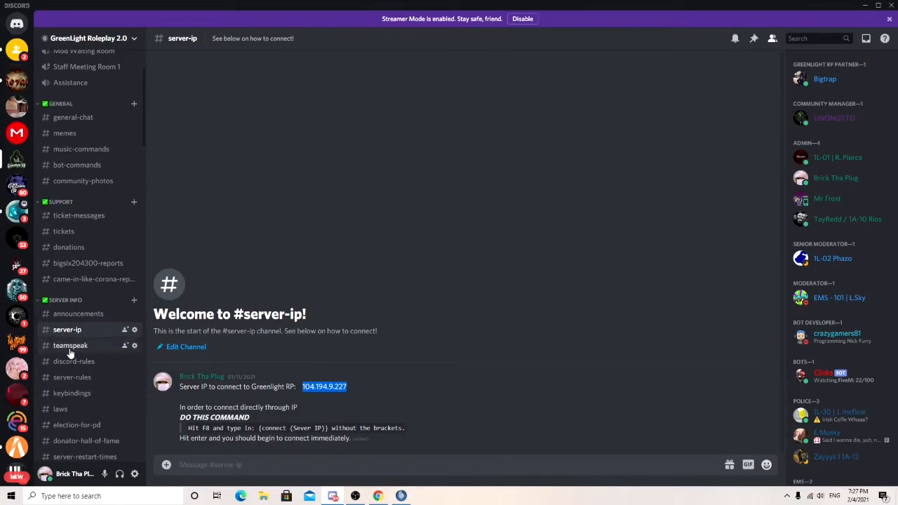
# - Check the empty #teamspeak channel, return to #server-ip, and bring the TeamSpeak Connect dialog forward
pyautogui.click(70, 345)
pyautogui.click(67, 329)
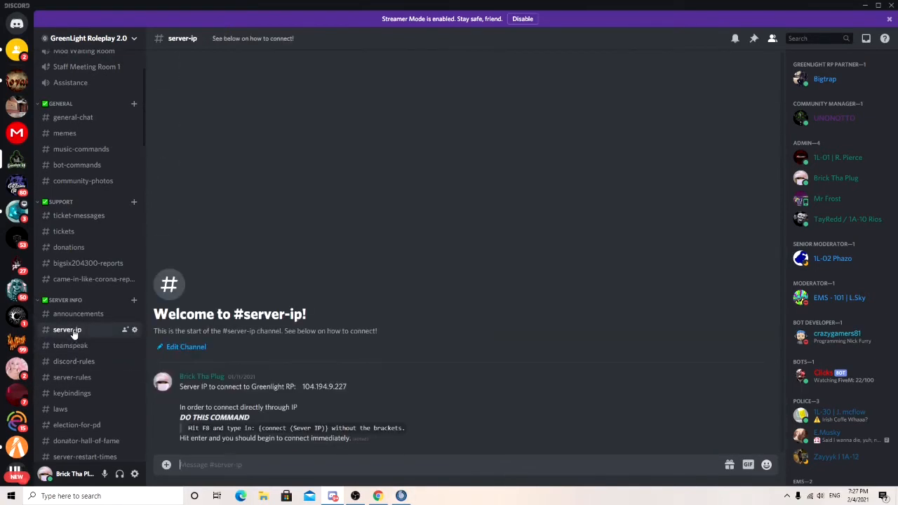
pyautogui.click(70, 345)
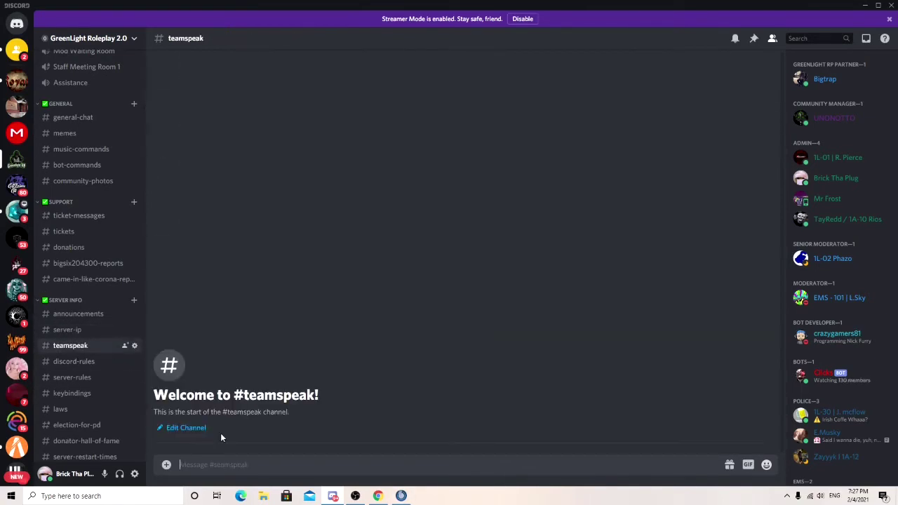
pyautogui.click(68, 330)
pyautogui.click(401, 496)
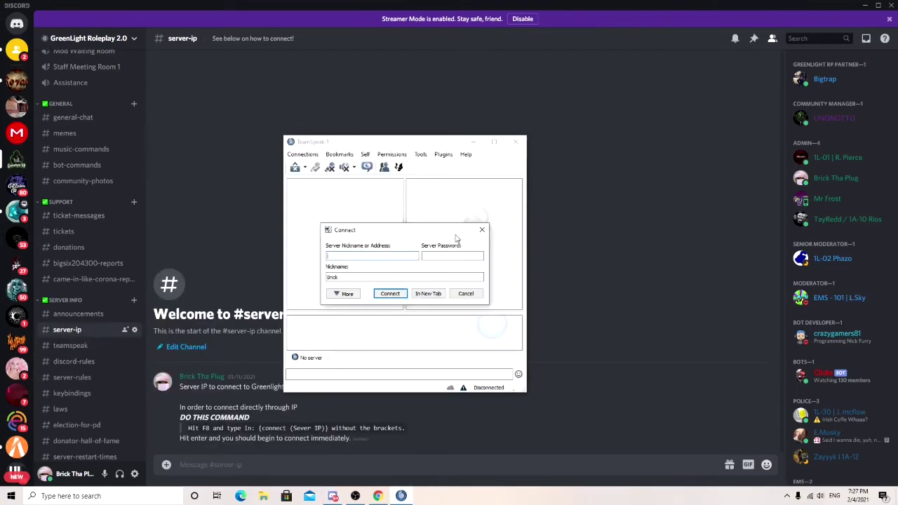
# - Paste the server address 104.194.9.227 and connect to the server as Brick
pyautogui.click(351, 256)
pyautogui.rightClick(351, 256)
pyautogui.click(372, 311)
pyautogui.click(391, 294)
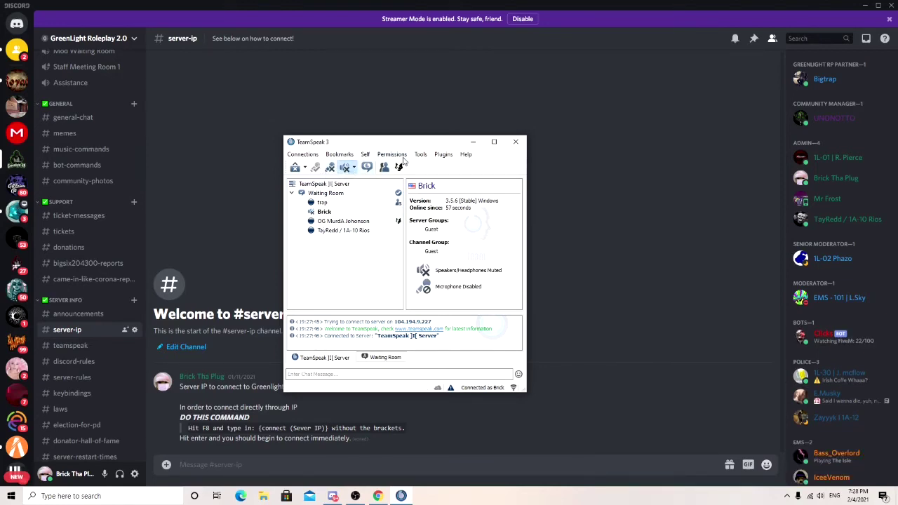
# - Browse the Permissions and Tools menus and confirm the TokoVoip plugin is listed
pyautogui.click(391, 154)
pyautogui.moveTo(420, 154)
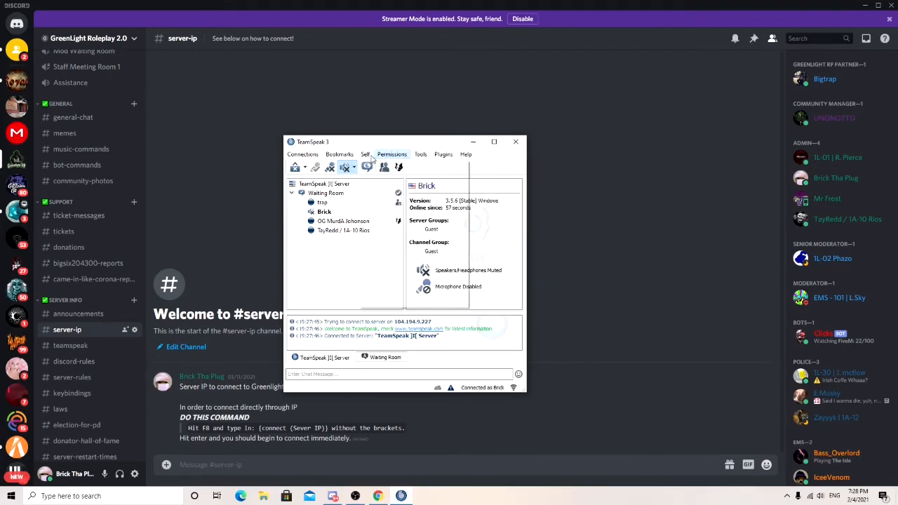
pyautogui.click(359, 280)
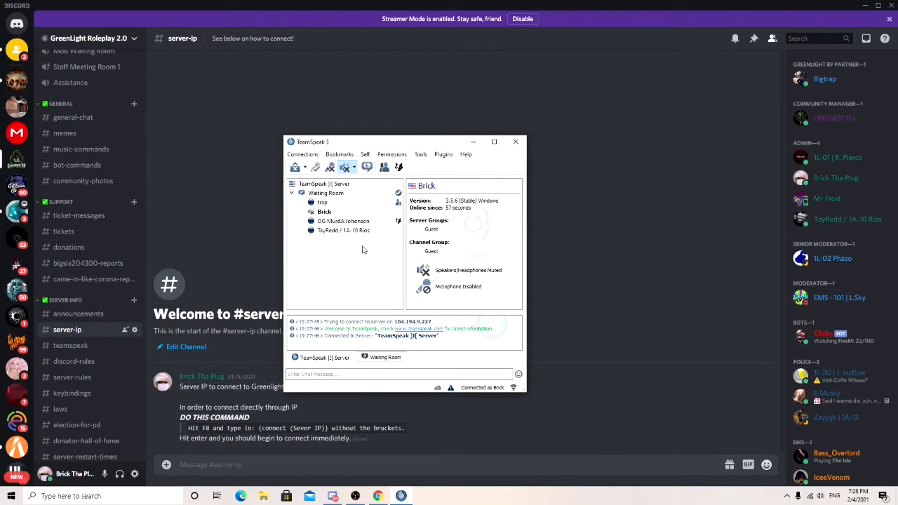
pyautogui.click(420, 154)
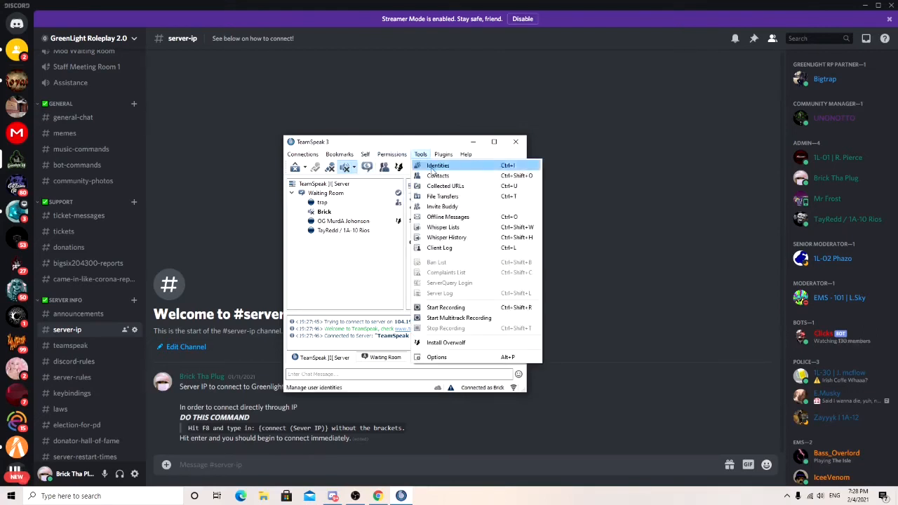
# - In Options > Playback, choose Headset Earphone (CORSAIR VOID ELITE) as the playback device
pyautogui.click(436, 357)
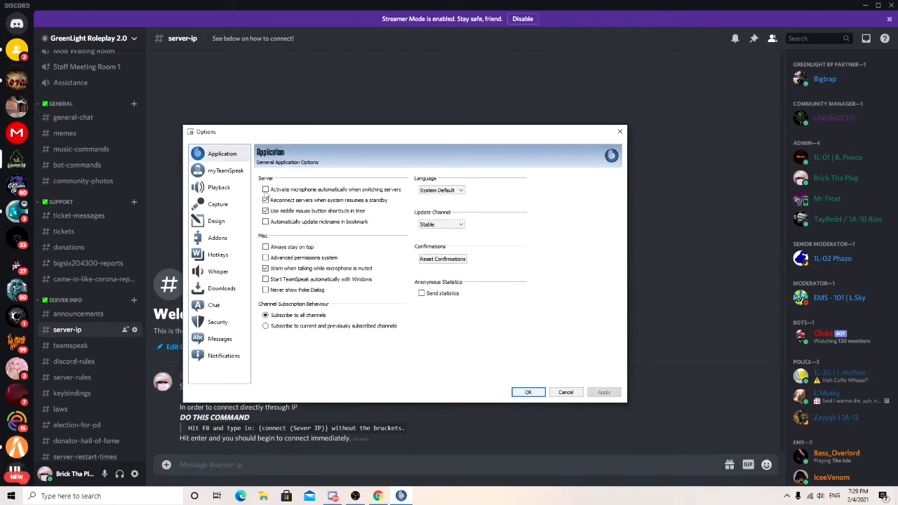
pyautogui.click(217, 187)
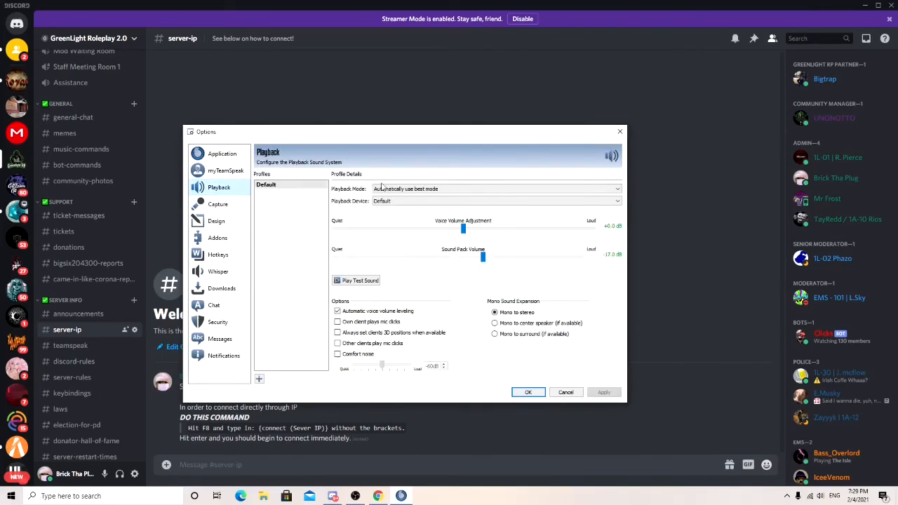
pyautogui.click(461, 202)
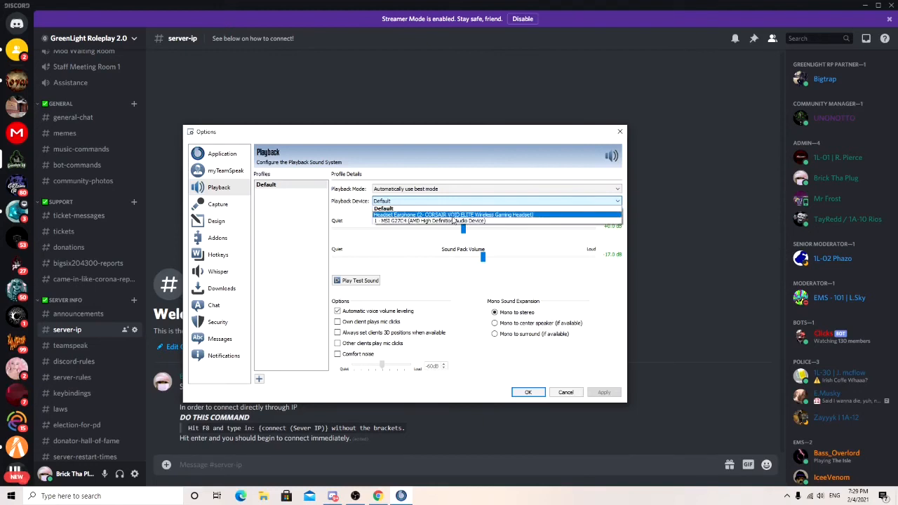
pyautogui.click(421, 214)
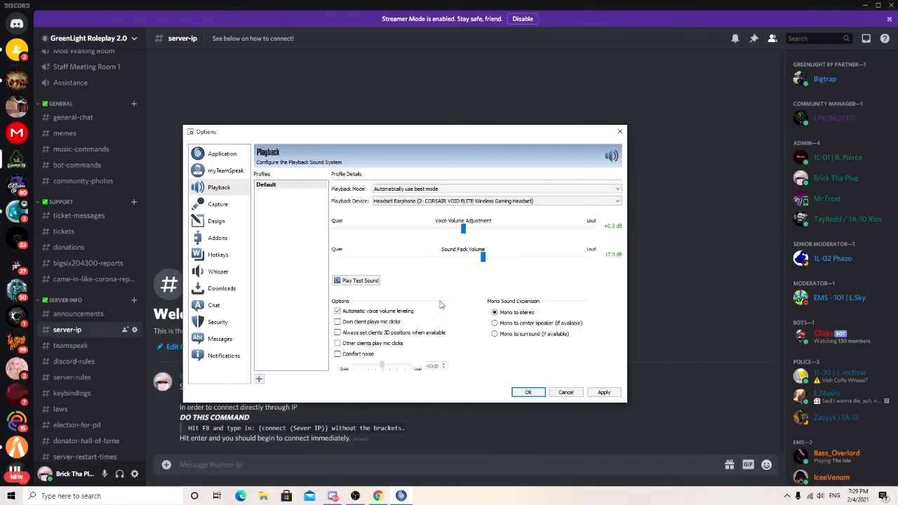
# - Play and stop a test sound through the headset, then apply the playback change
pyautogui.click(357, 281)
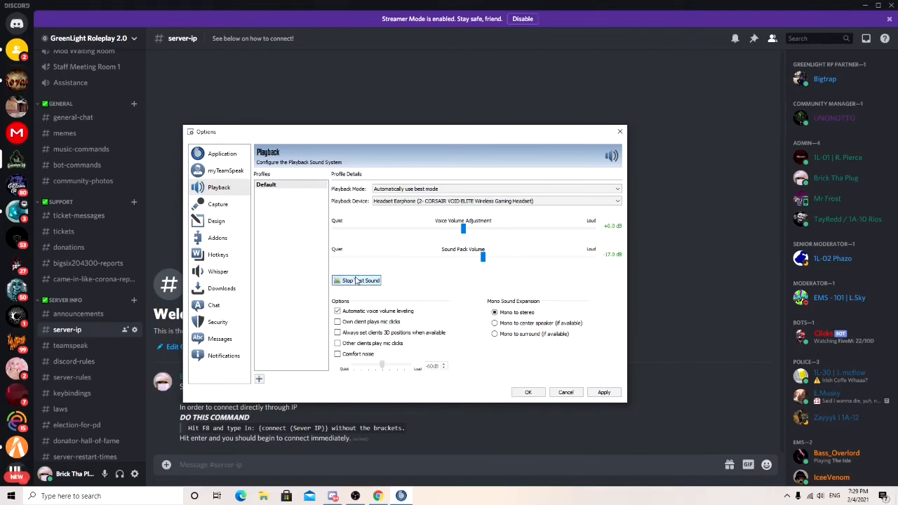
pyautogui.click(362, 284)
pyautogui.click(603, 392)
pyautogui.click(603, 393)
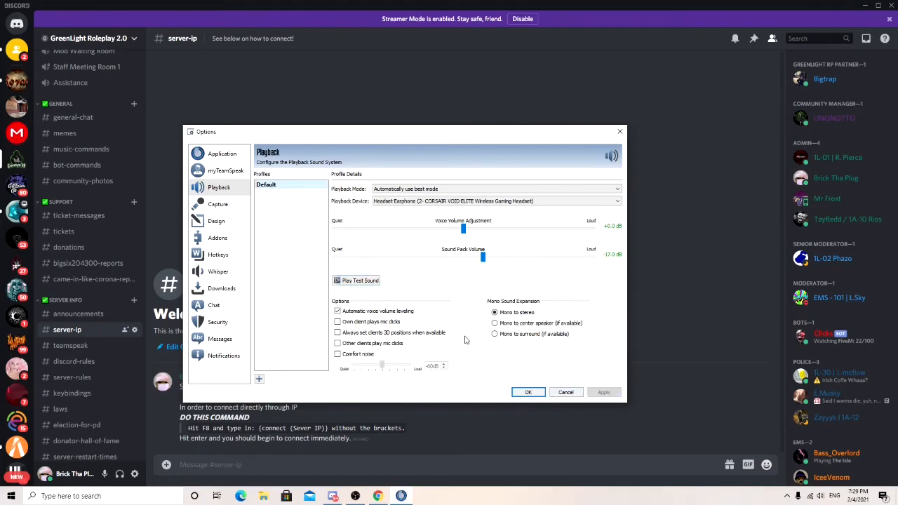
# - Set the capture device to Microphone (TONOR TC30 Audio Device) and apply it
pyautogui.click(218, 204)
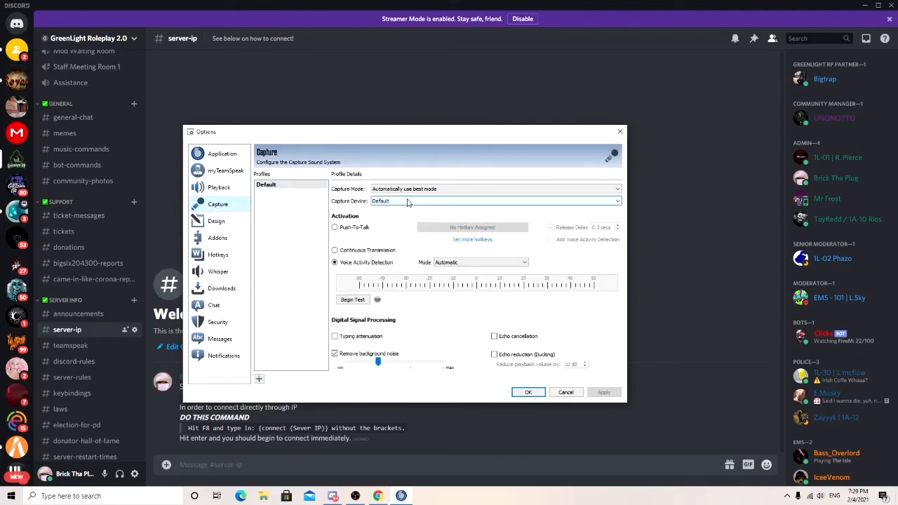
pyautogui.click(492, 201)
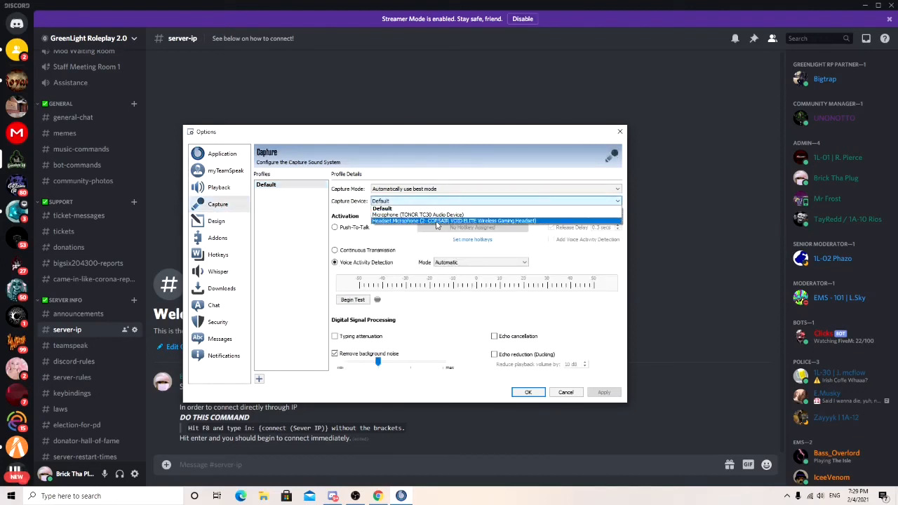
pyautogui.click(402, 215)
pyautogui.click(605, 392)
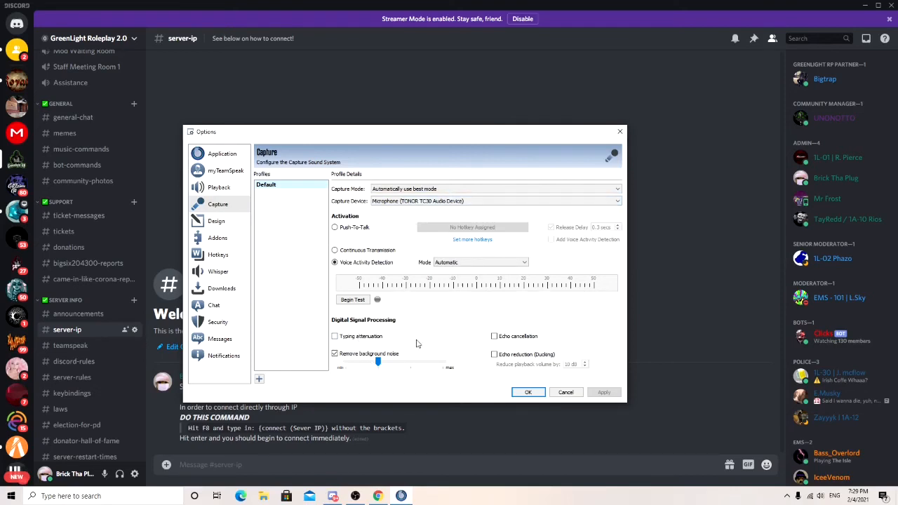
# - Recheck the Playback and Capture pages, then save the sound settings with OK
pyautogui.click(219, 187)
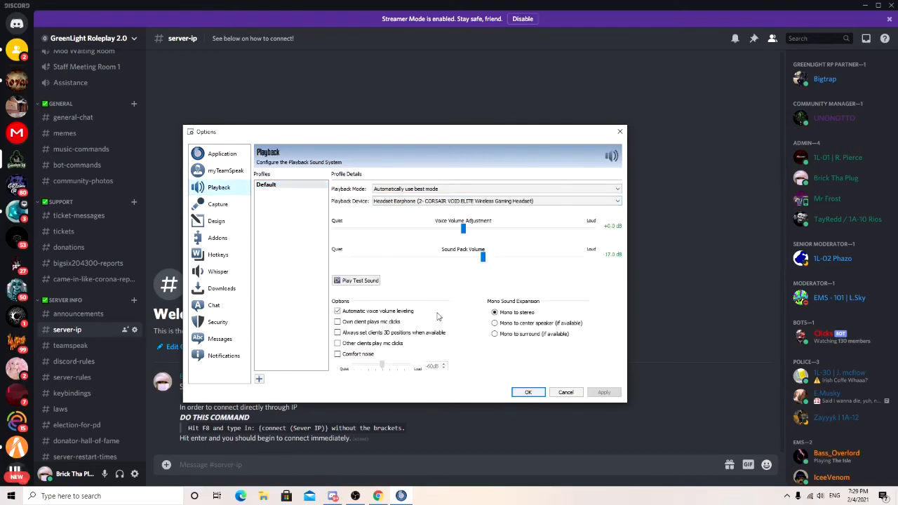
pyautogui.click(218, 206)
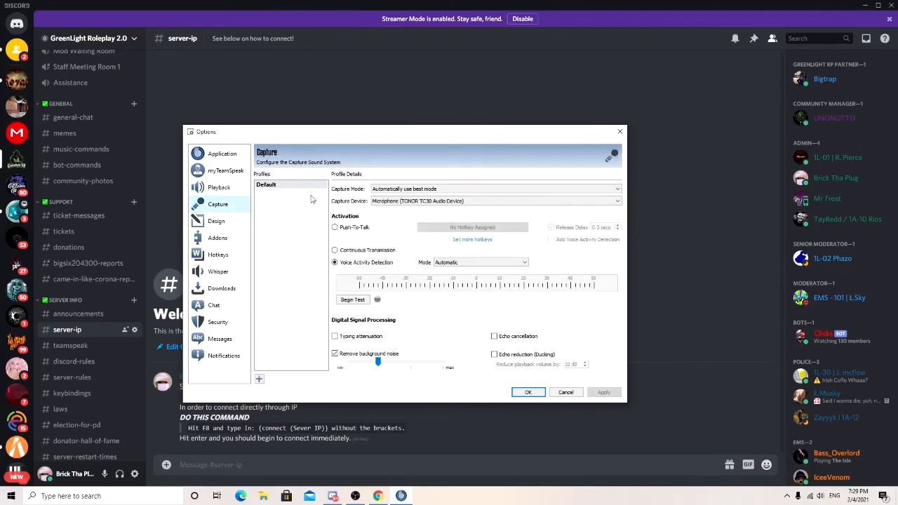
pyautogui.click(219, 187)
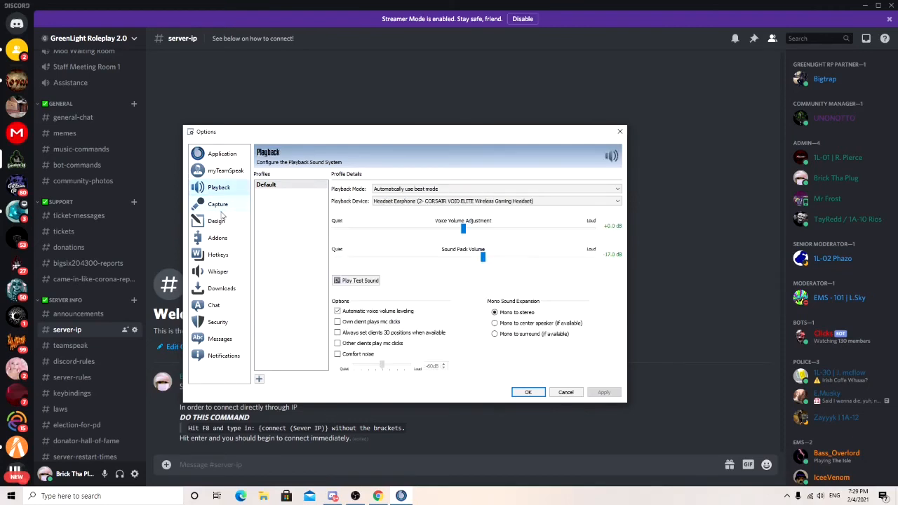
pyautogui.click(219, 204)
pyautogui.click(219, 188)
pyautogui.click(219, 205)
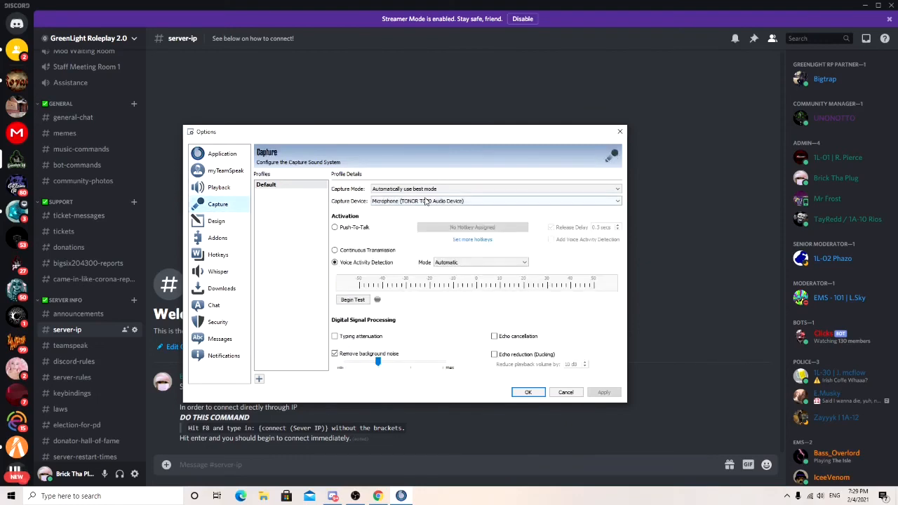
pyautogui.click(522, 393)
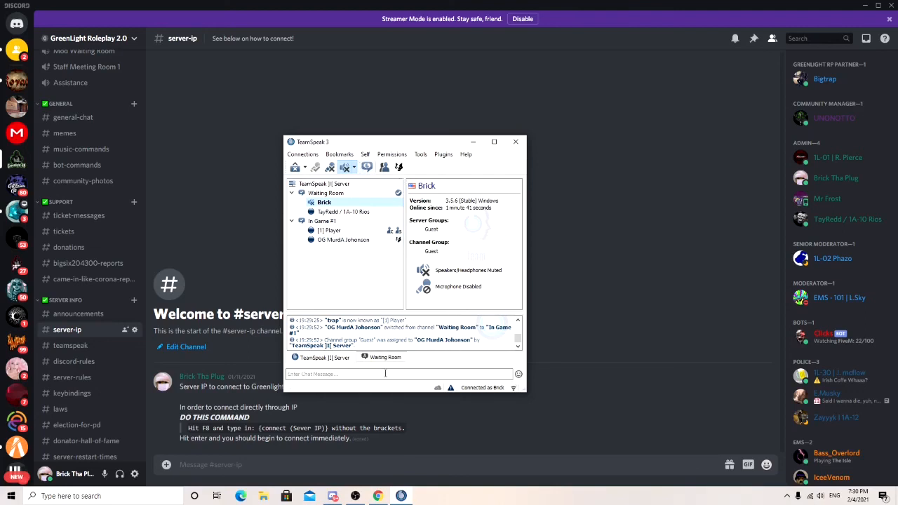
# - Show the server's connection info via the Connections menu: 104.194.9.227, 4 of 32 clients
pyautogui.click(302, 155)
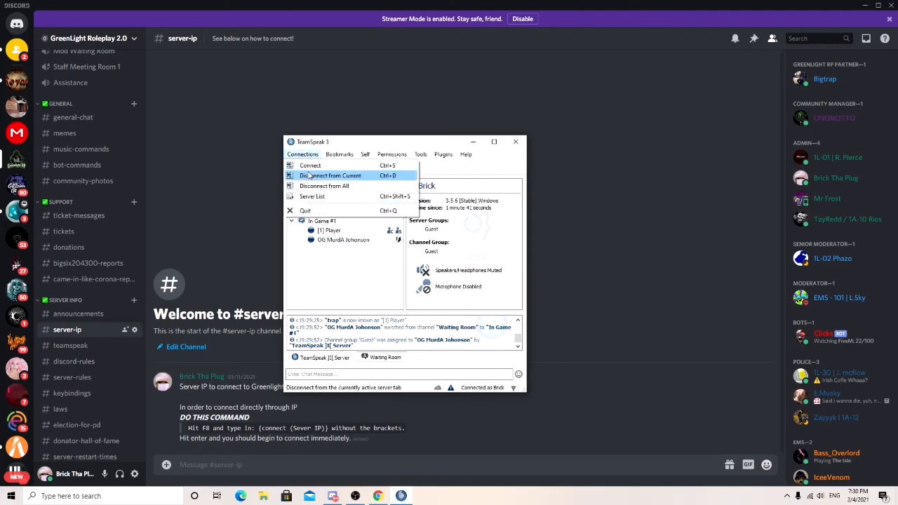
pyautogui.click(308, 169)
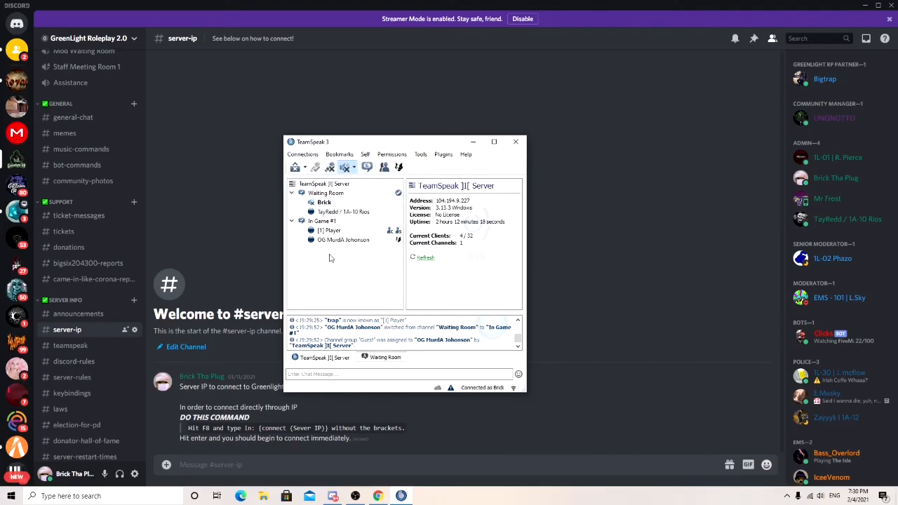
pyautogui.click(302, 154)
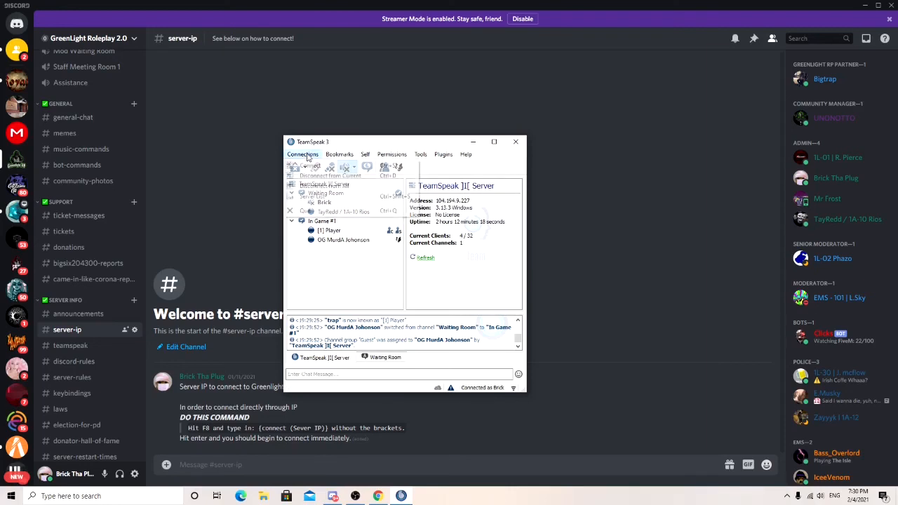
pyautogui.click(309, 167)
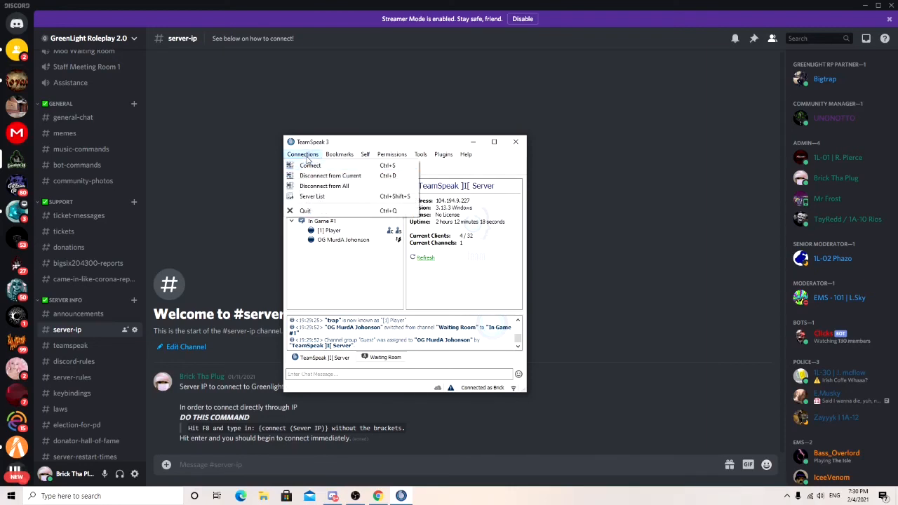